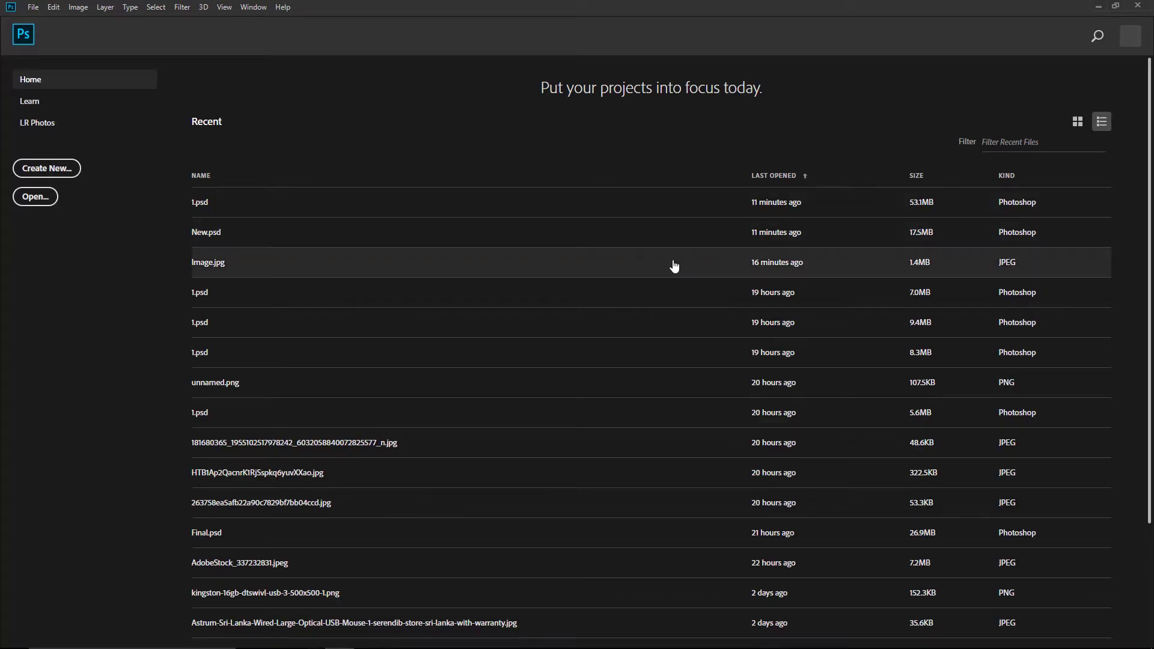
- Create a new document named 'Blurry Glass Effect' at 1680 × 1120 pixels
left_click(77, 214)
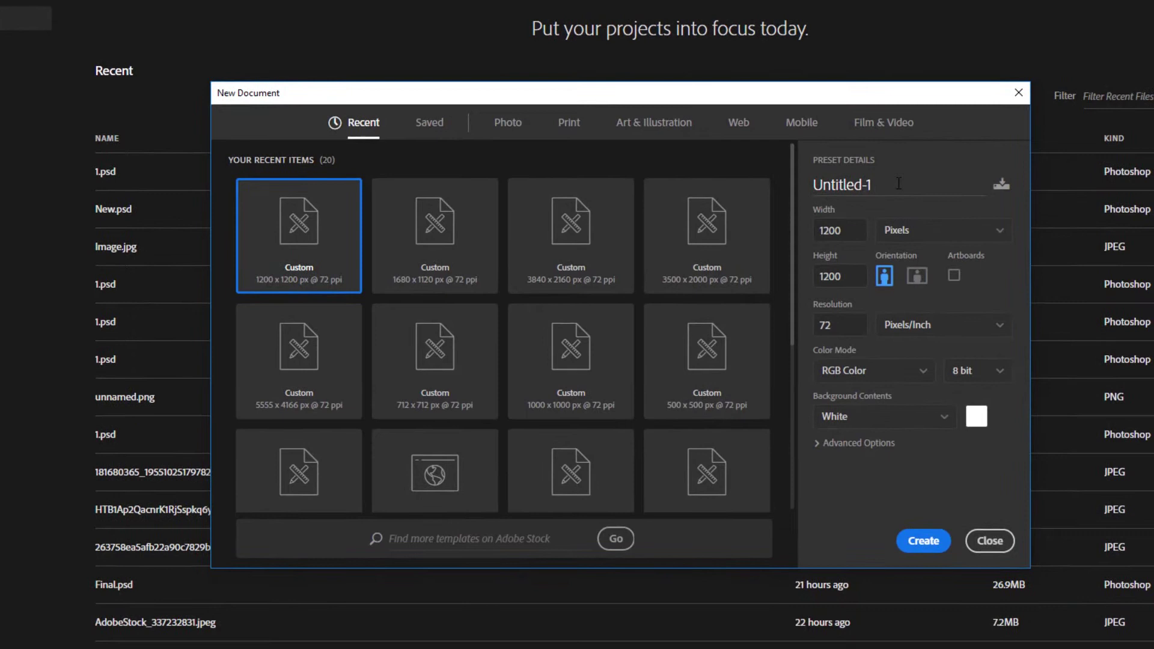
left_click_drag(1012, 262, 939, 261)
type("B")
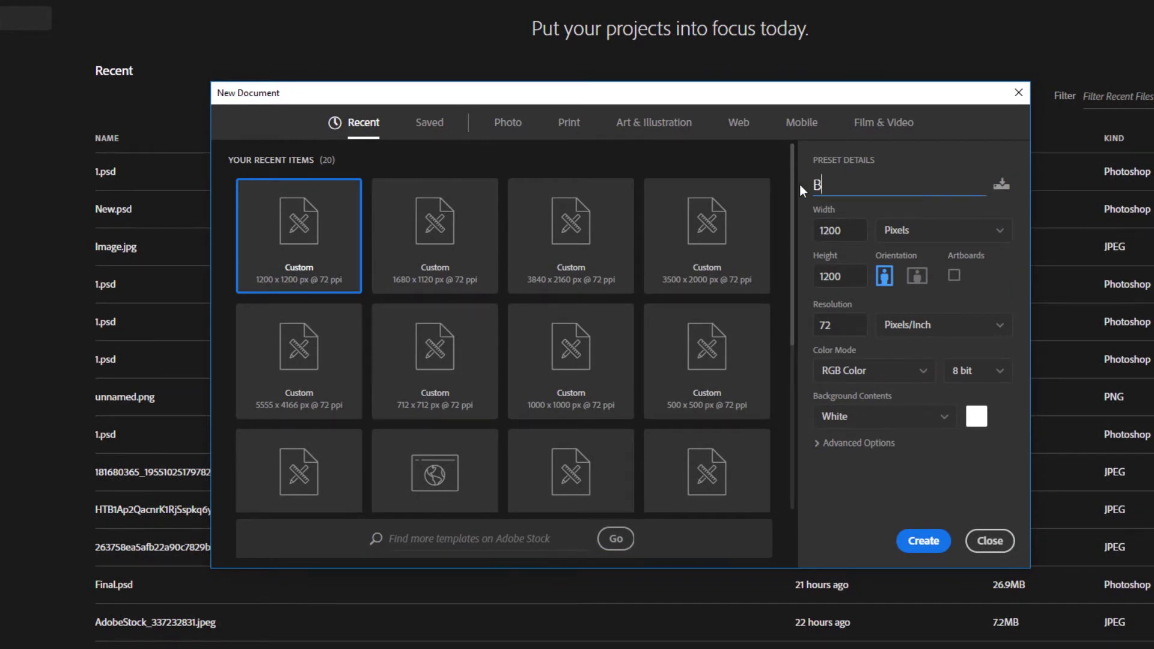
type("lurry Glass Effect")
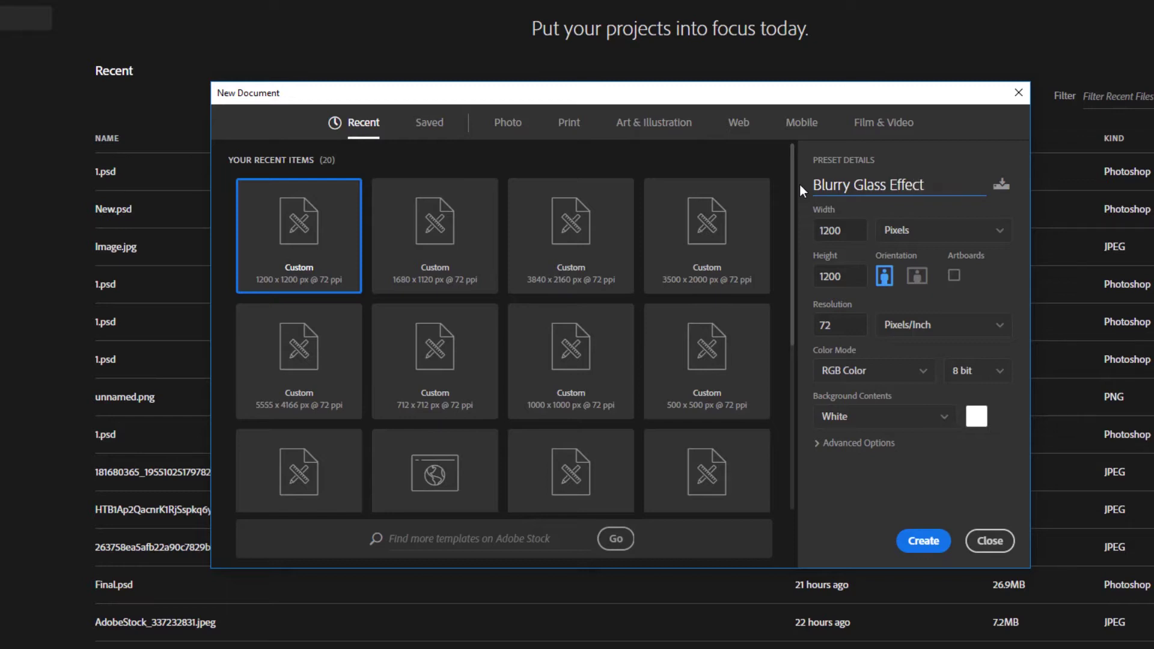
left_click(912, 234)
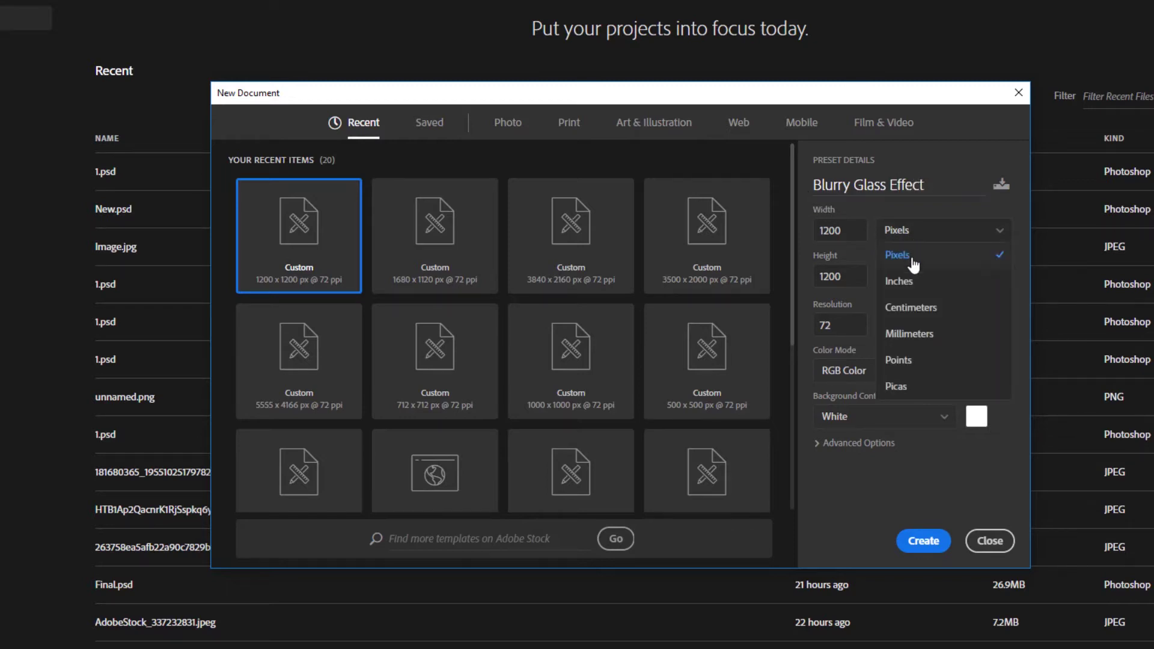
left_click(896, 230)
double_click(862, 233)
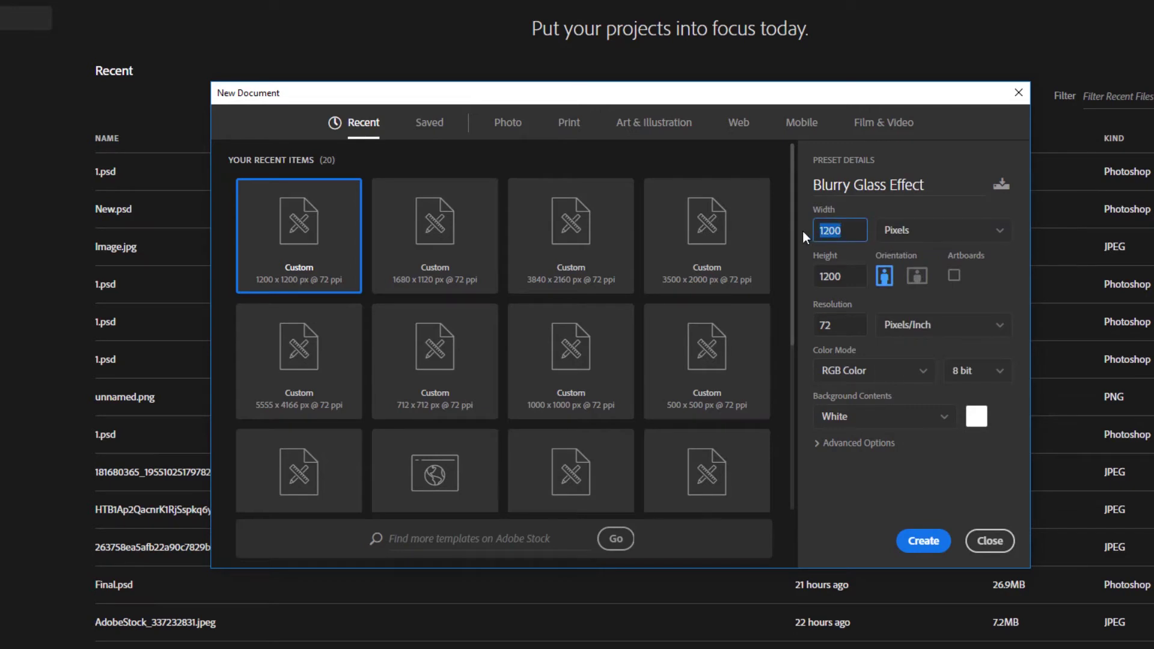
type("1680")
double_click(856, 278)
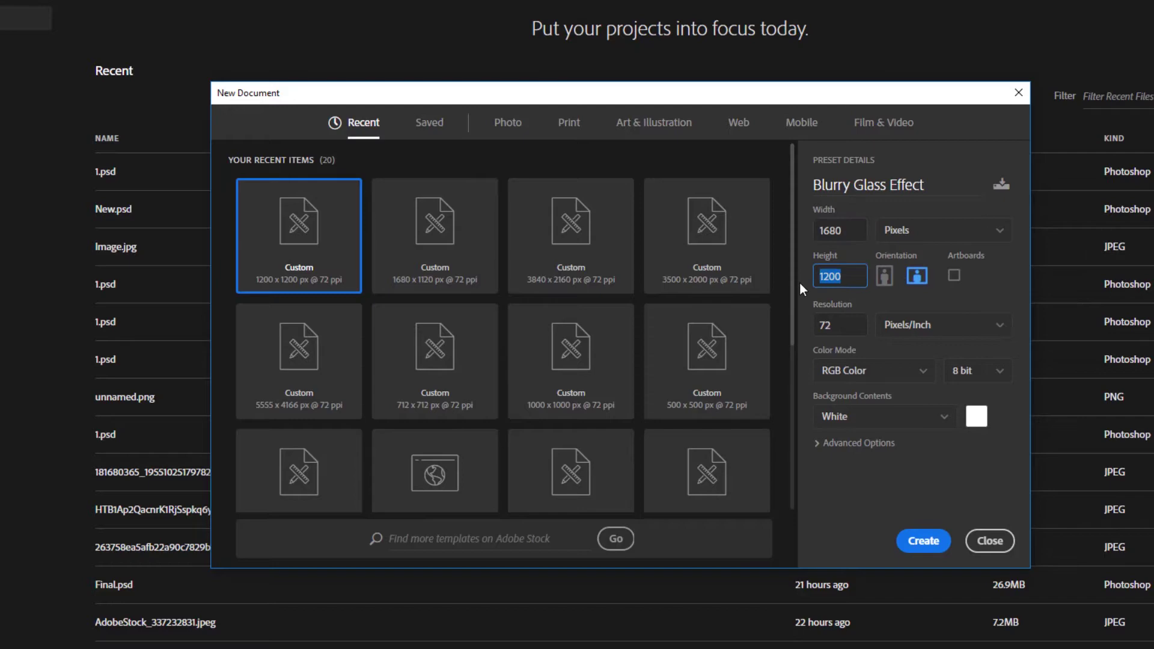
type("1120")
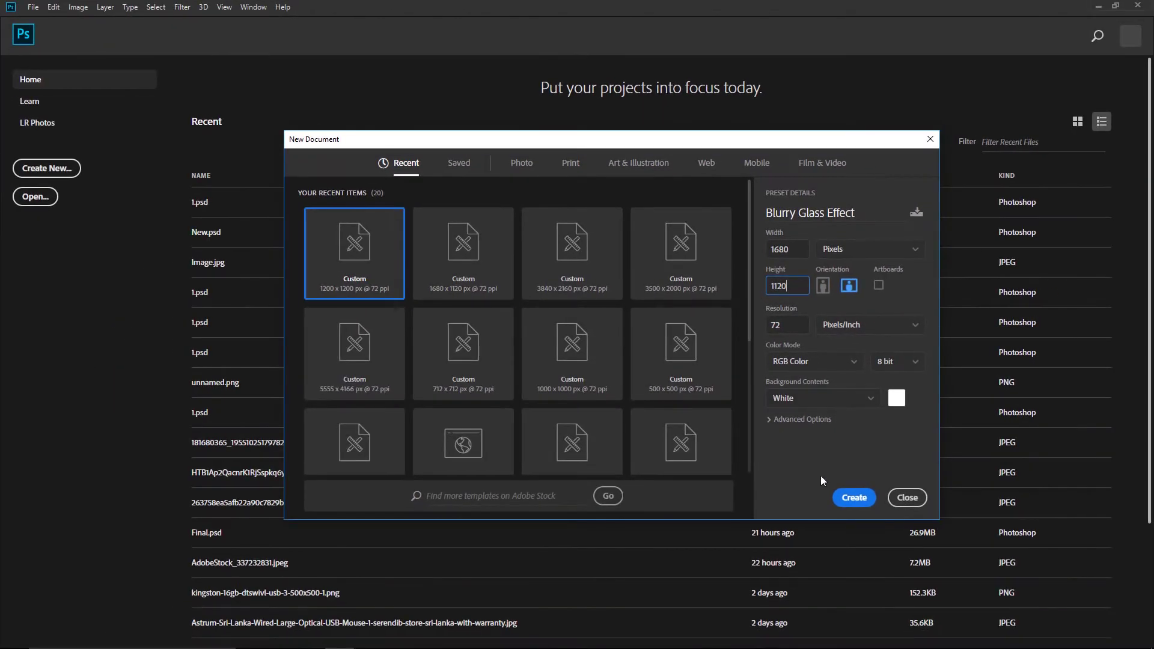
left_click(853, 498)
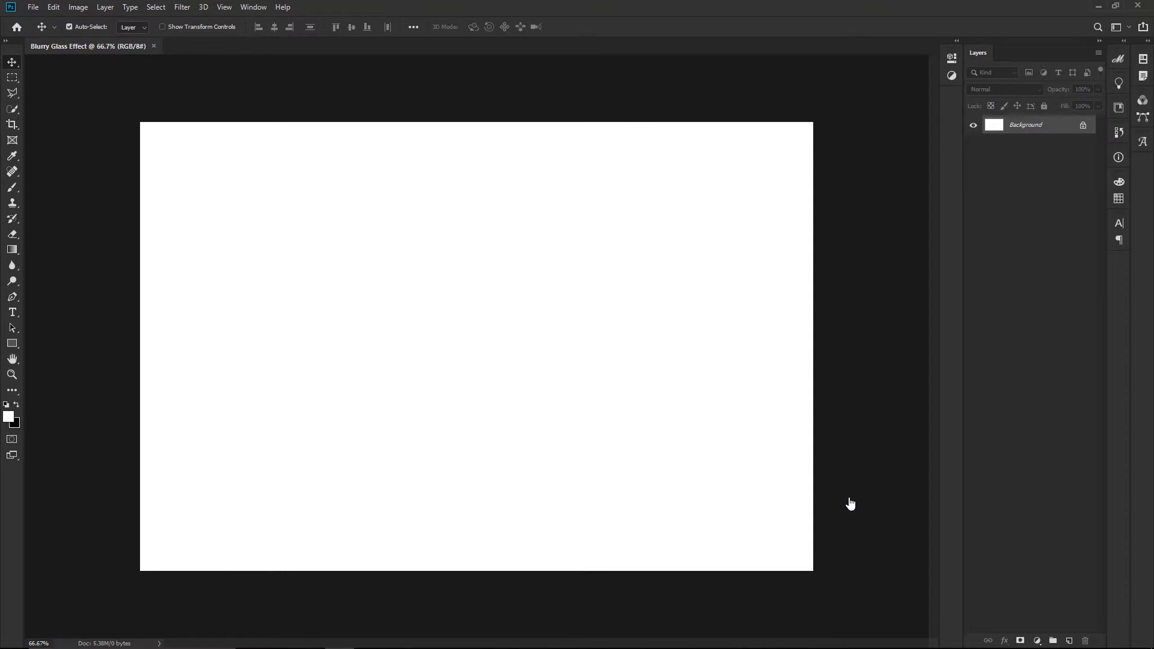
- Fit the blank canvas to the window with View > Fit on Screen, then open the File menu
left_click(224, 7)
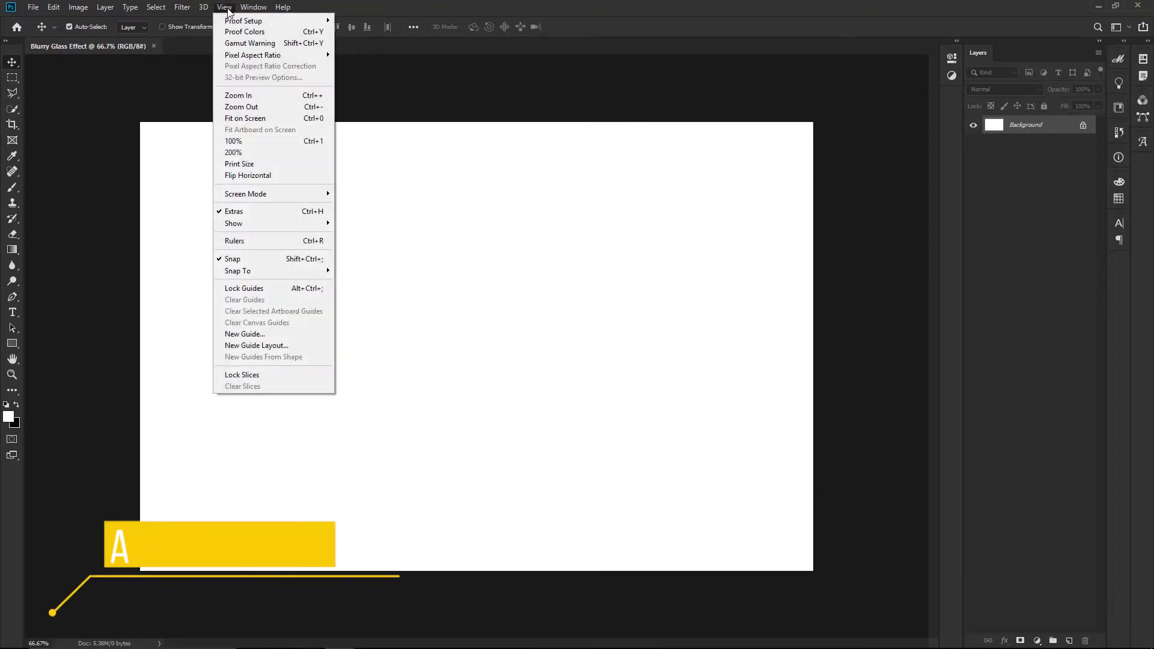
left_click(250, 119)
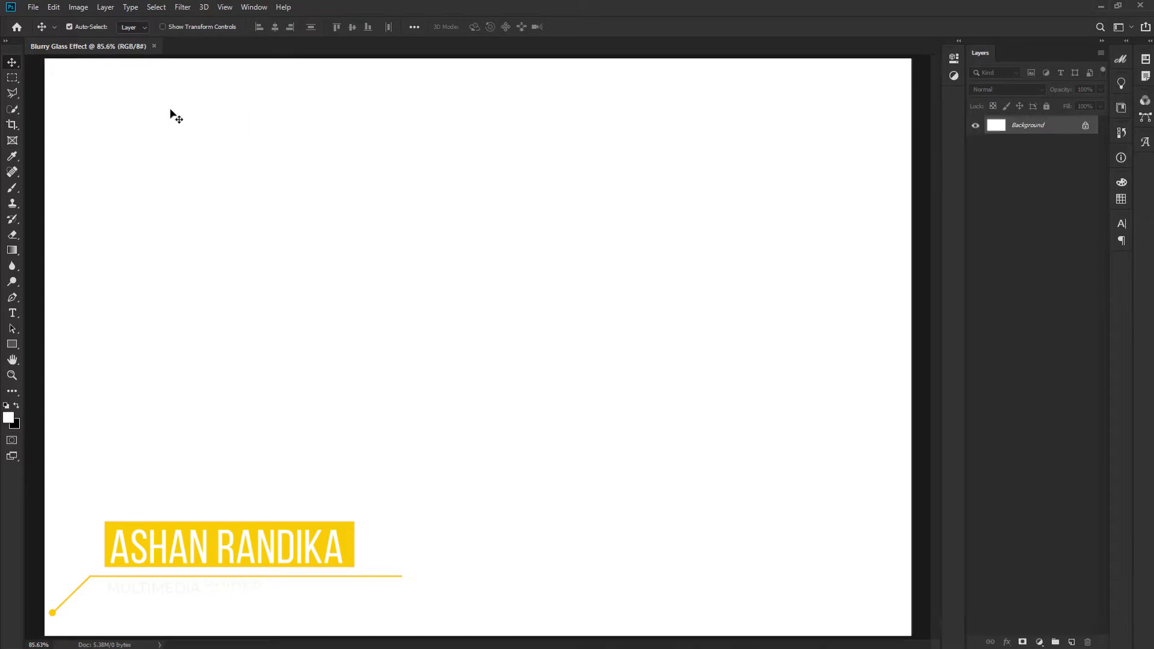
left_click(33, 8)
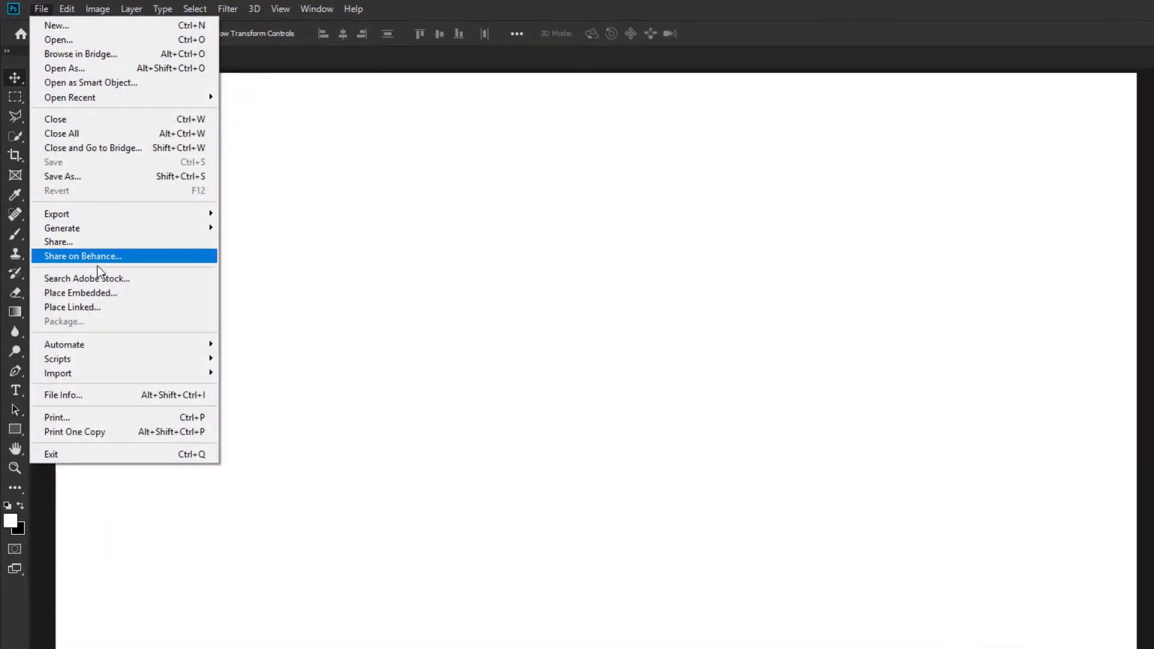
- Place Image.jpg as an embedded layer and commit its placement
left_click(102, 293)
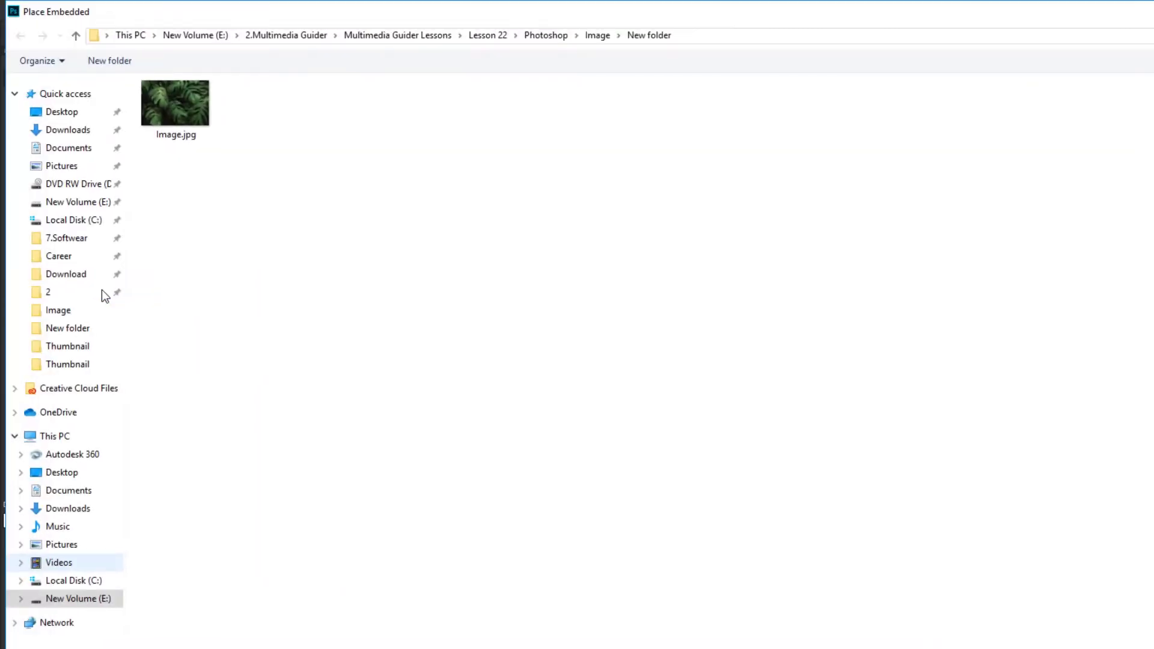
double_click(160, 99)
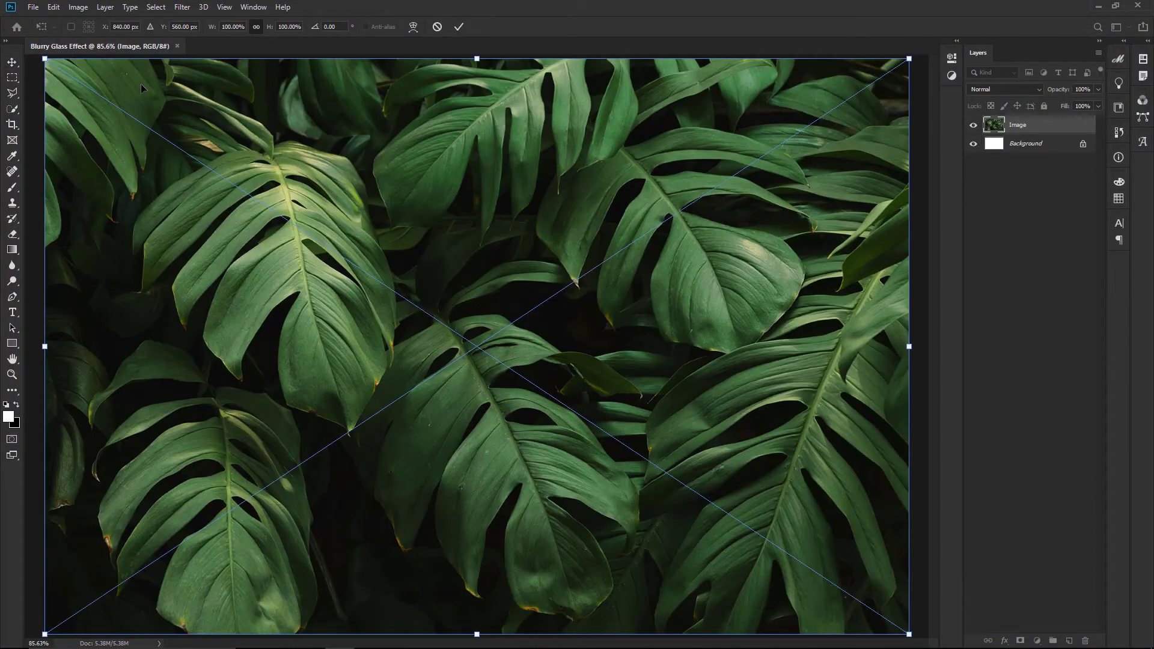
left_click(453, 28)
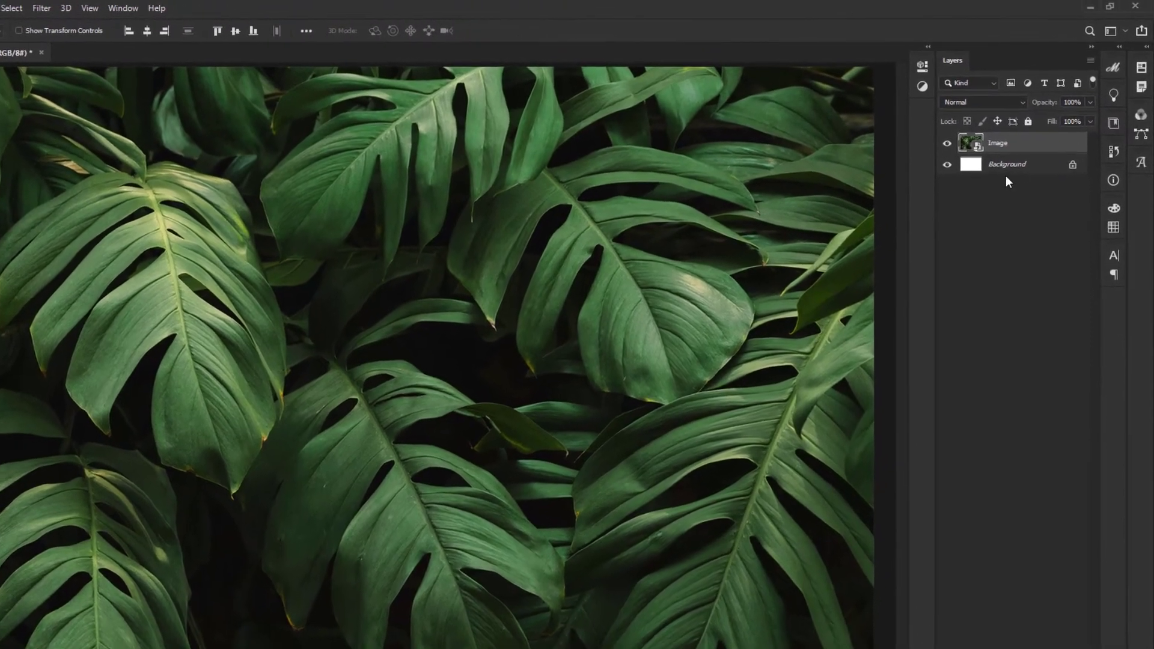
- Delete the white Background layer by dragging it to the trash
left_click(1038, 149)
left_click_drag(1022, 171, 1071, 648)
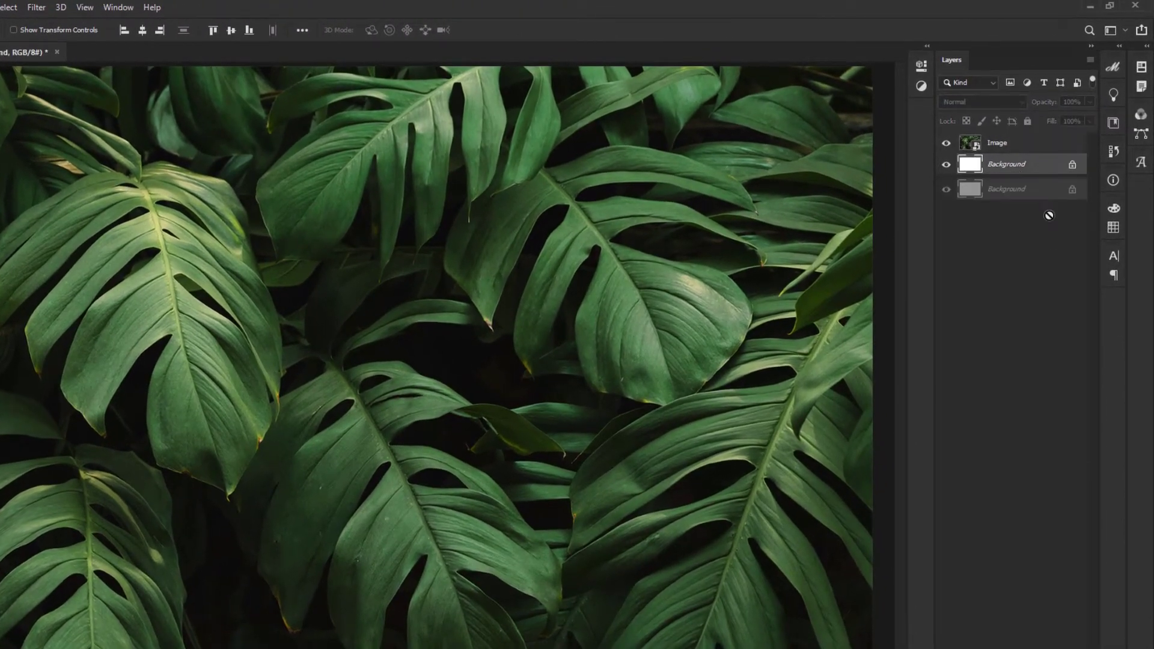
left_click_drag(1070, 601, 1074, 639)
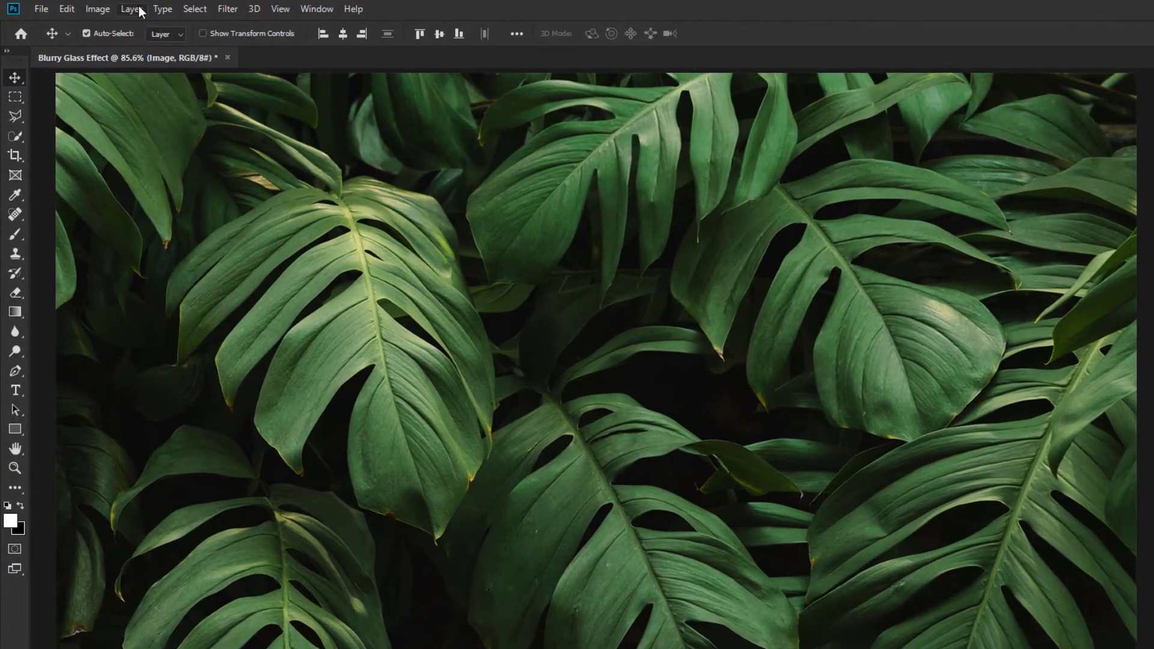
- Duplicate the Image layer with Layer > Duplicate Layer to make Image copy
left_click(106, 8)
left_click(143, 68)
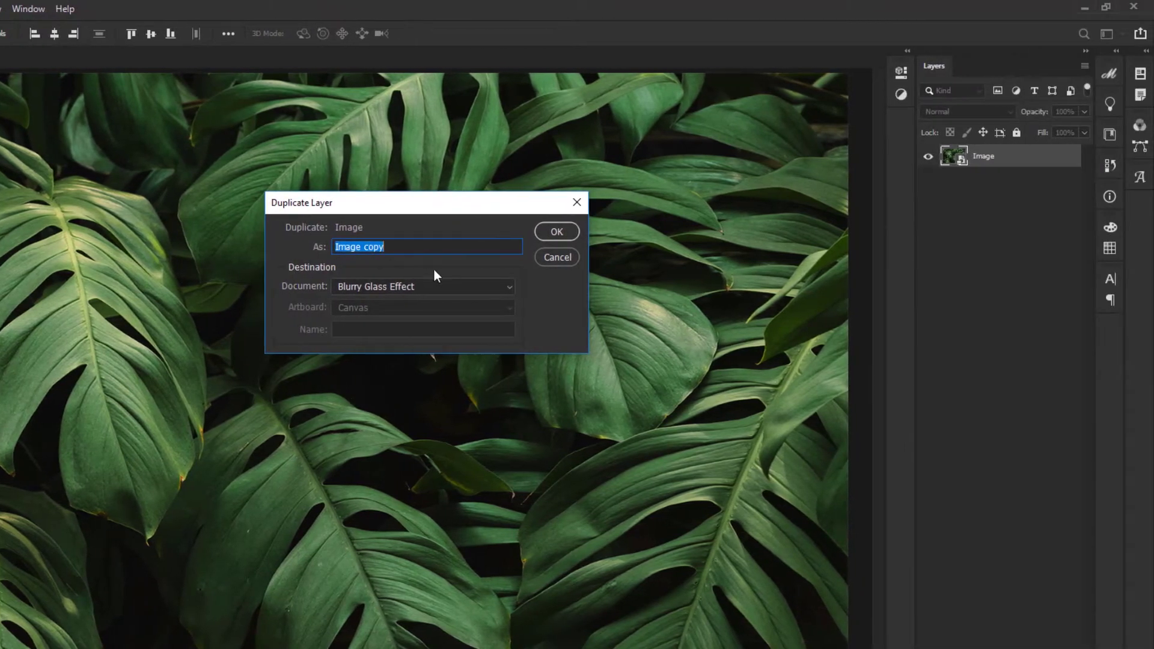
left_click(554, 232)
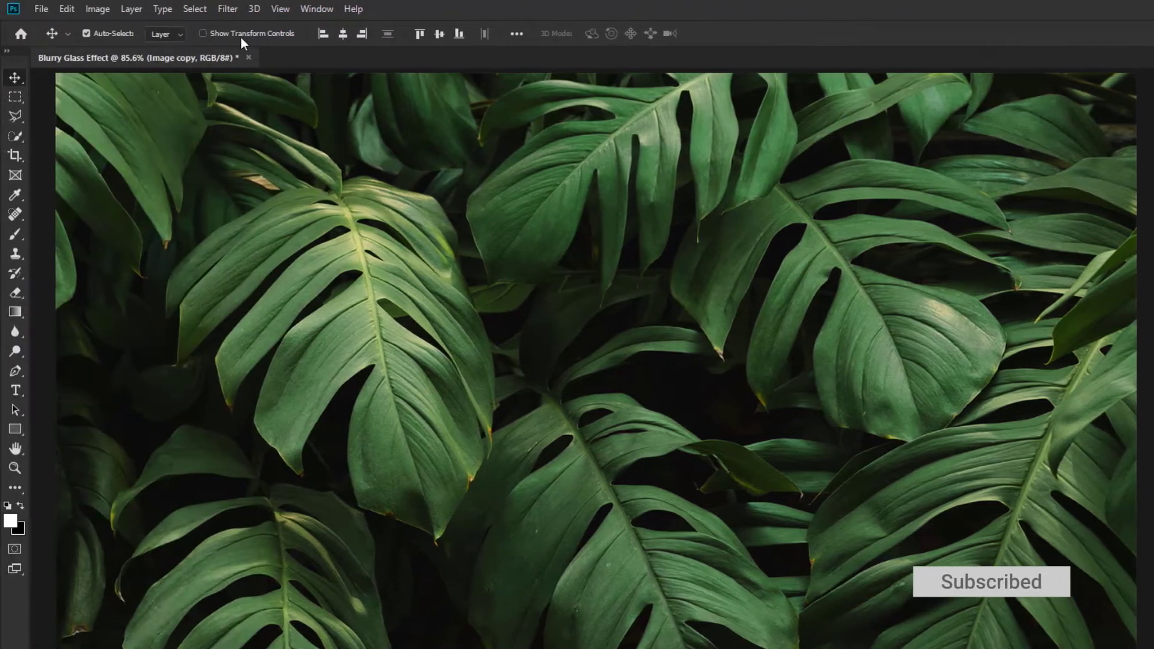
- Apply a Gaussian Blur with a 28-pixel radius to the Image copy layer
left_click(227, 9)
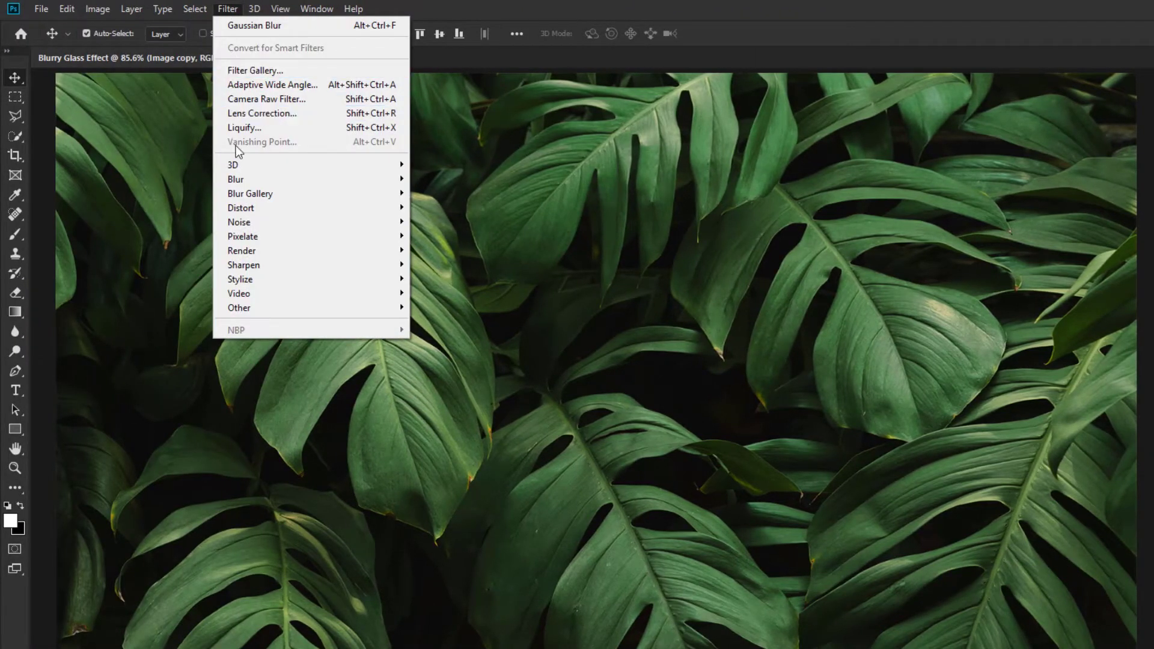
mouse_move(254, 180)
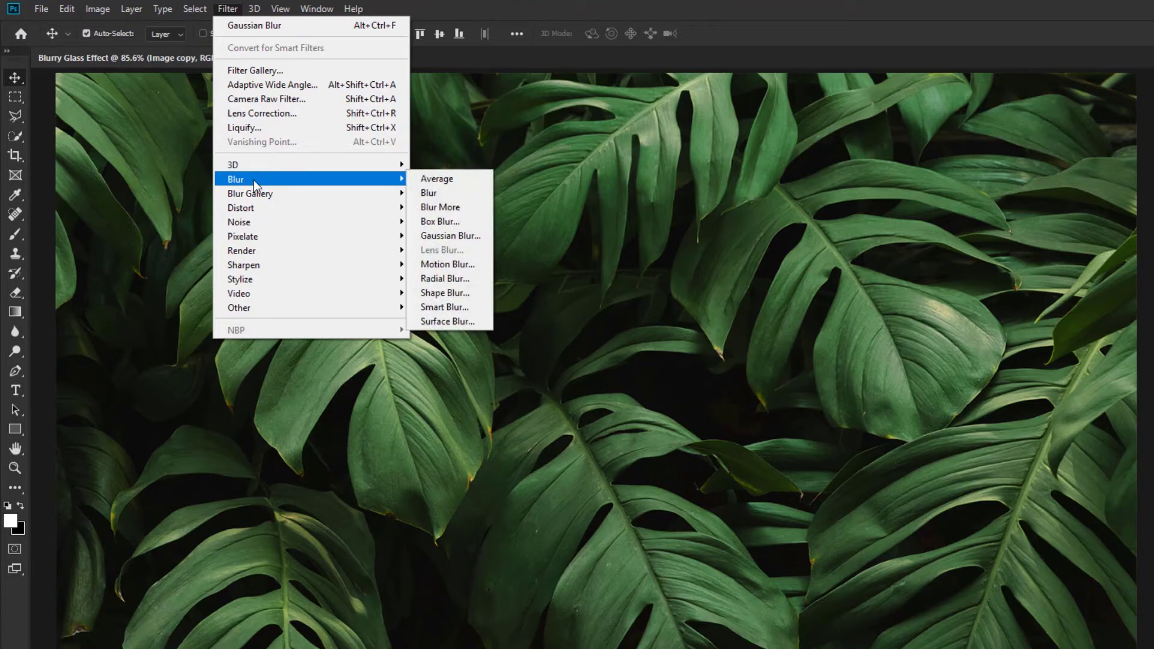
left_click(447, 237)
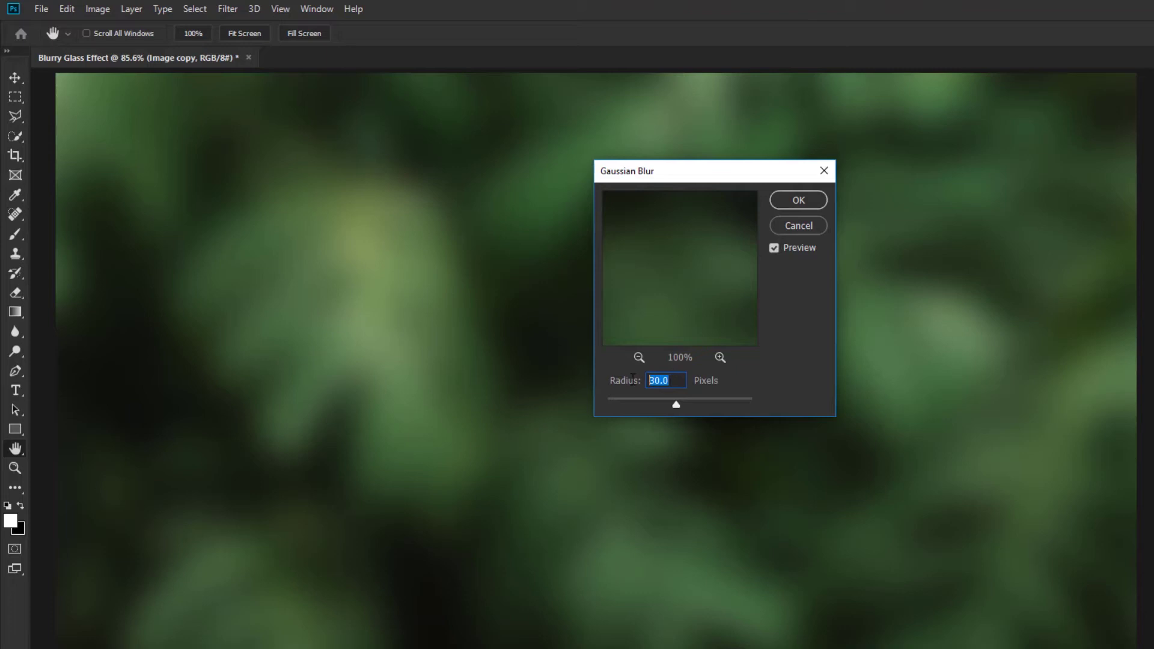
type("20")
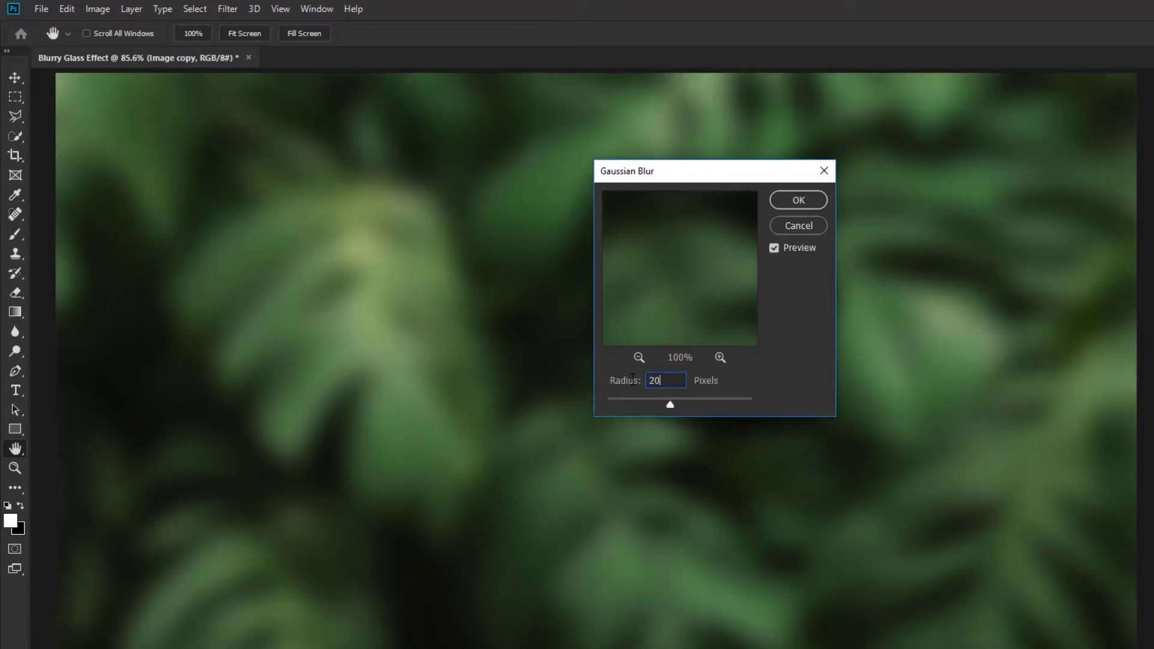
left_click_drag(676, 377, 645, 381)
type("28")
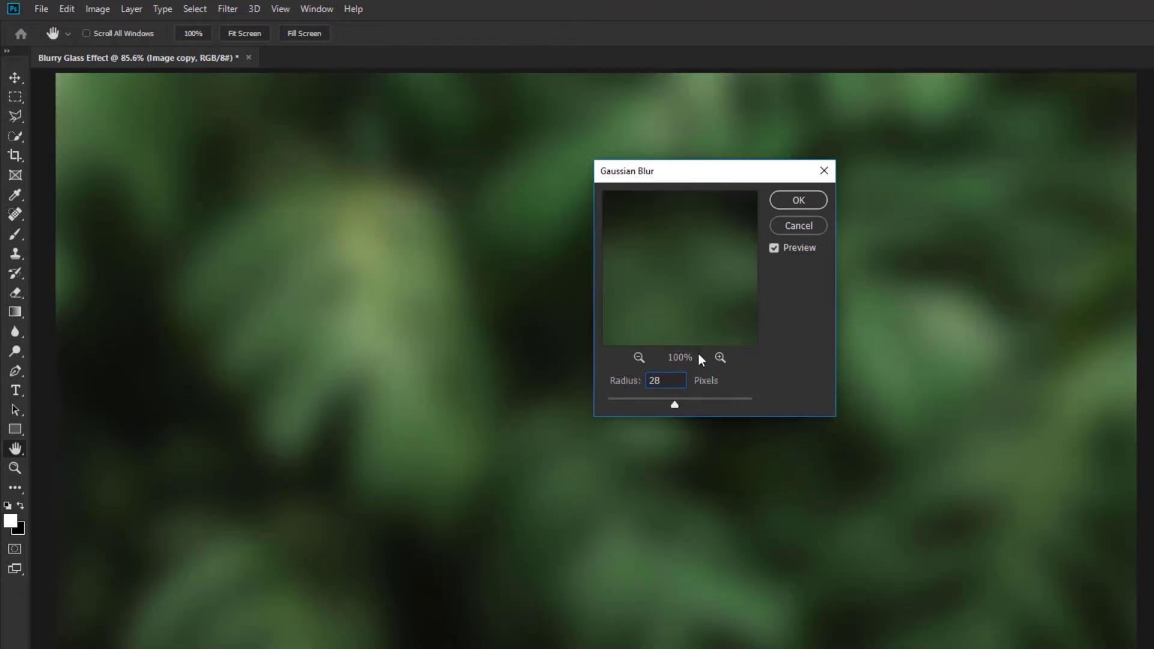
left_click(795, 205)
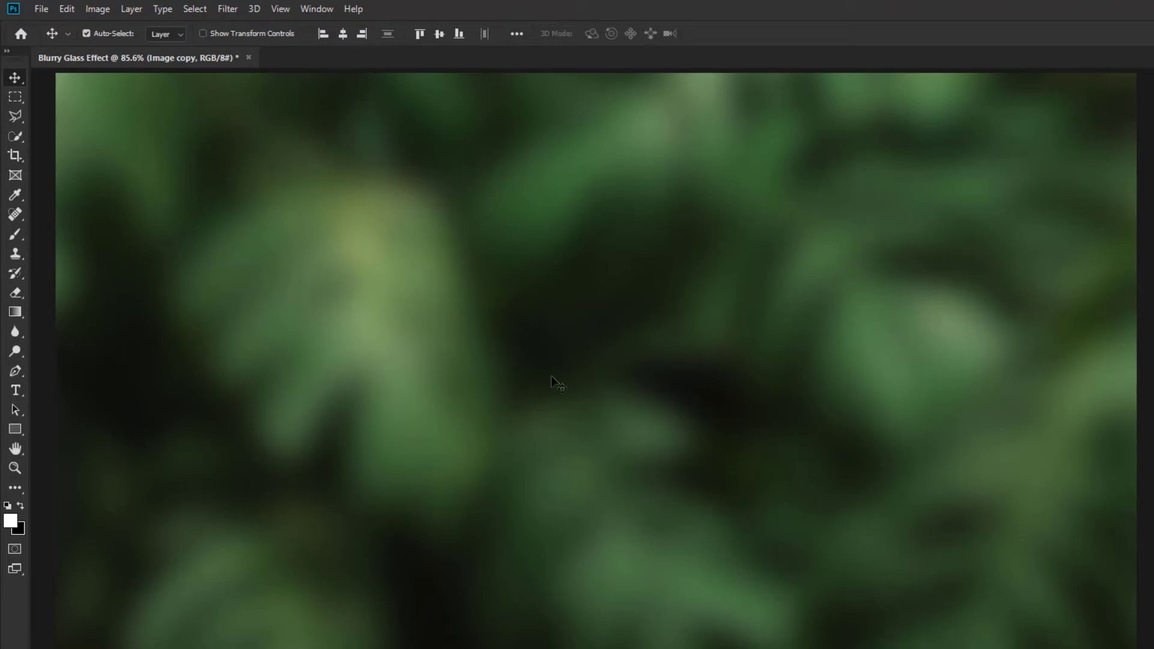
- Draw a 512 × 800 px rectangle with the Rectangle tool
left_click(15, 429)
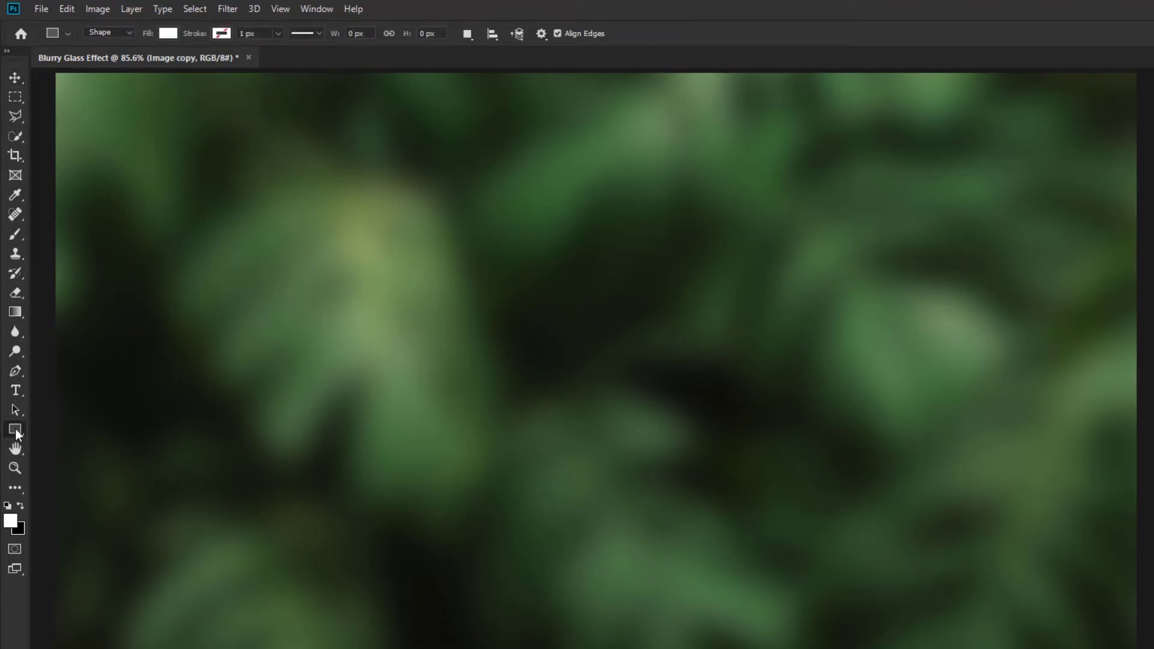
left_click(468, 331)
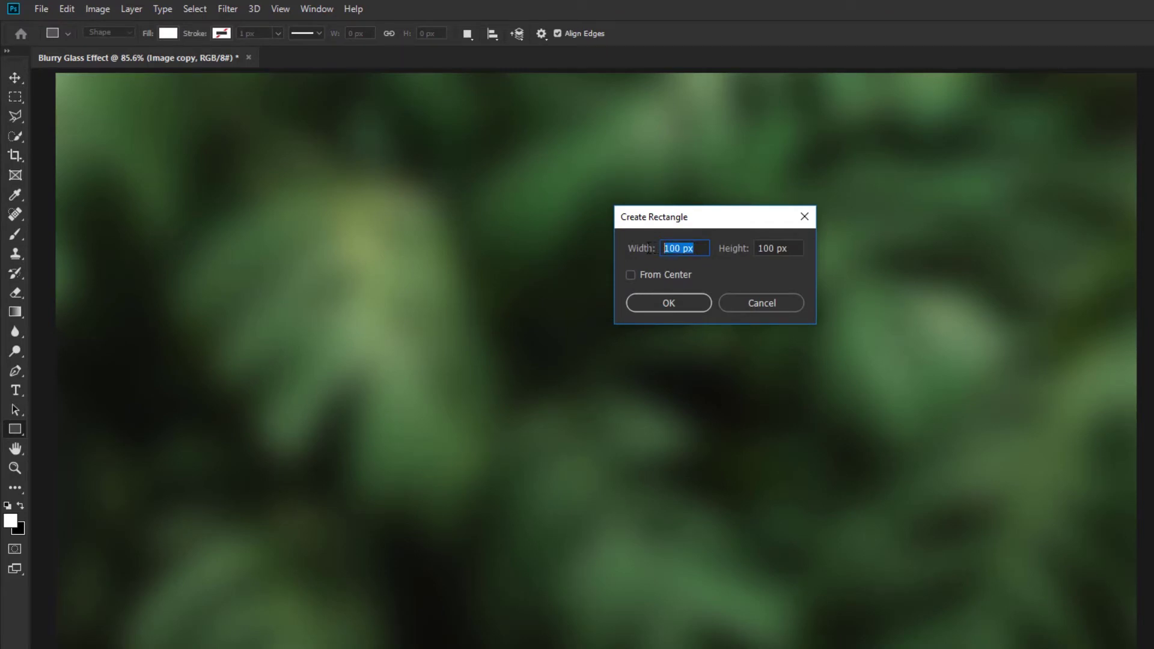
type("512")
key("Tab")
type("800")
left_click(688, 303)
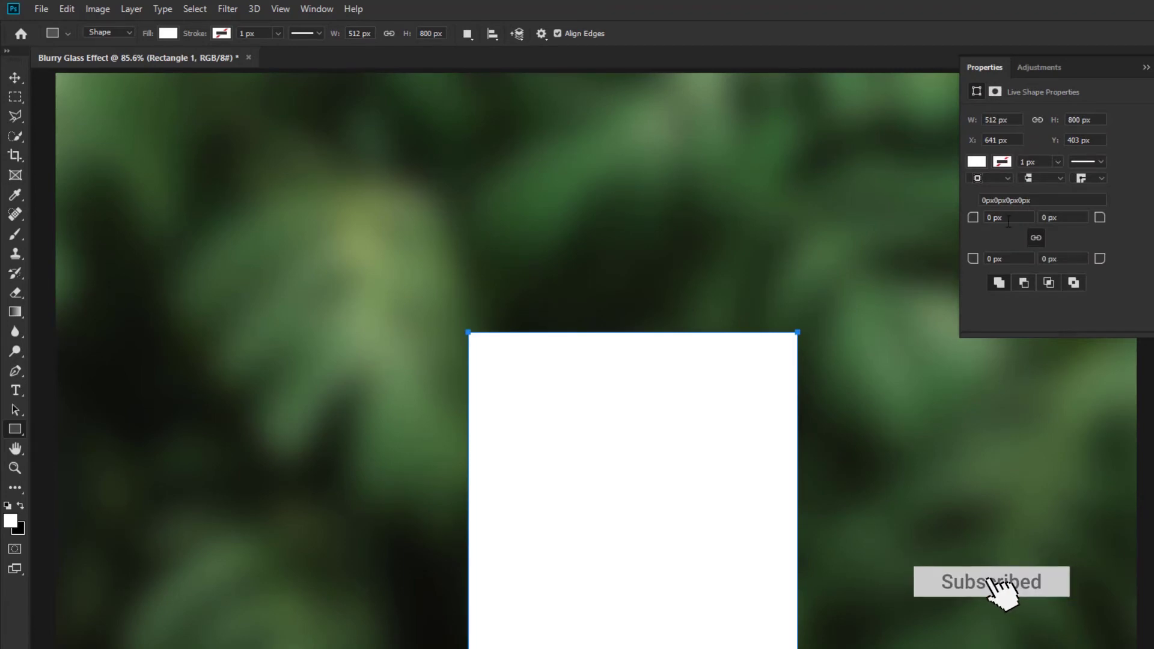
- Round all of the rectangle's corners to a 40 px radius
left_click_drag(1008, 220, 932, 219)
type("40")
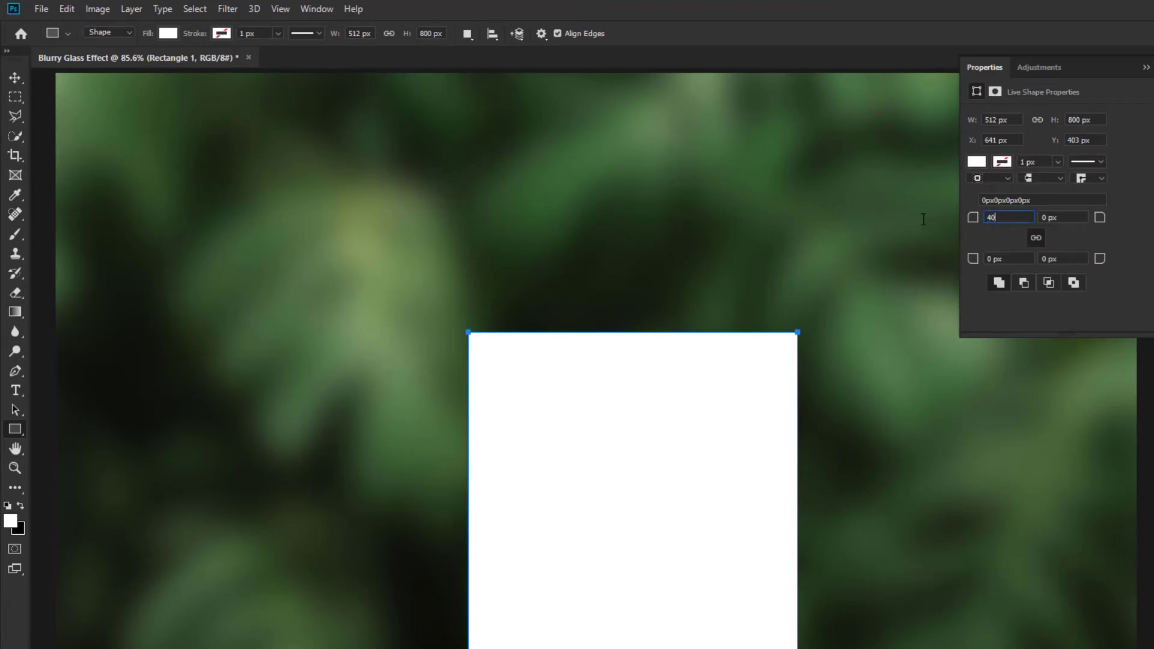
key("Return")
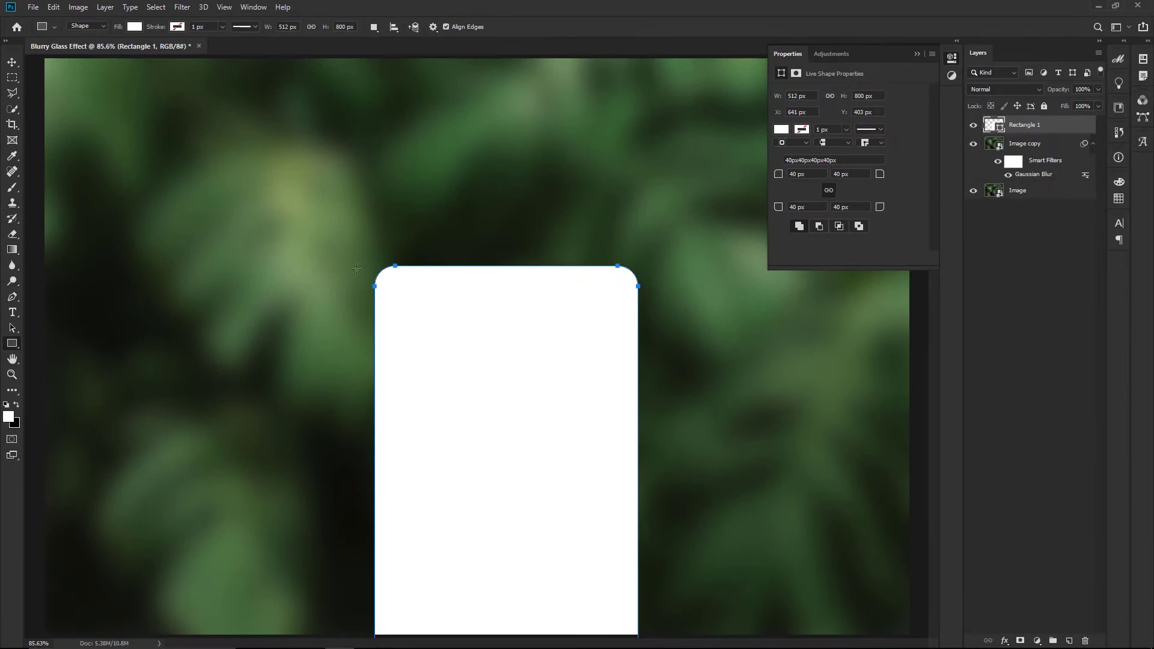
left_click(13, 61)
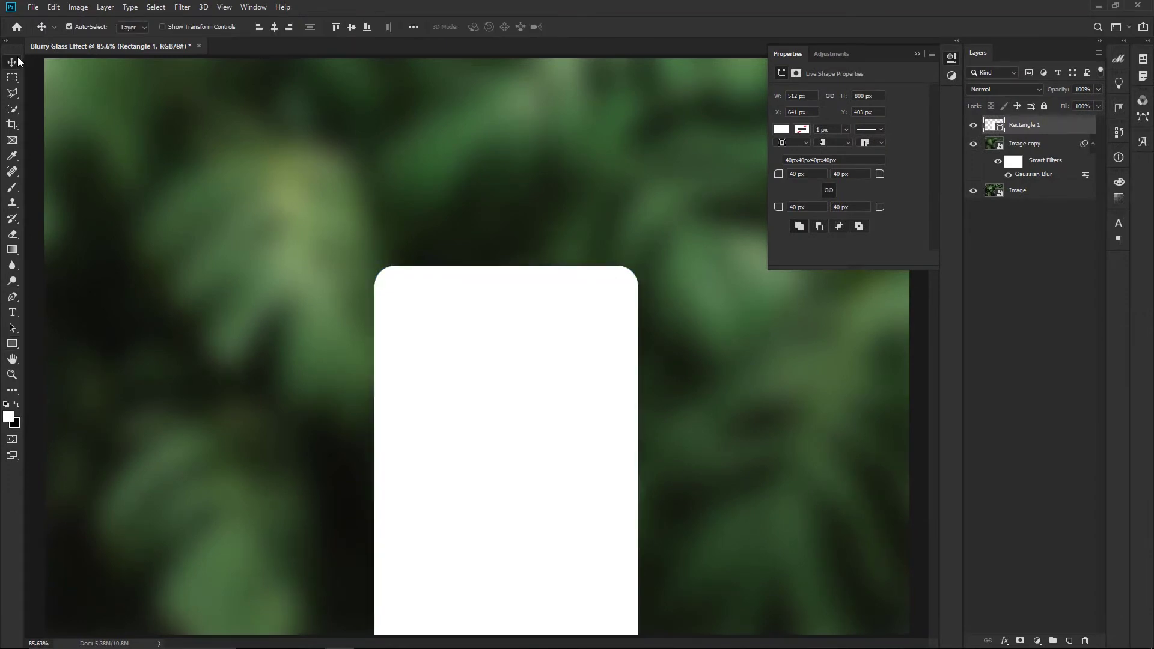
- Align the card to the canvas's vertical centre, then drag it left to about X 190 px
left_click(412, 27)
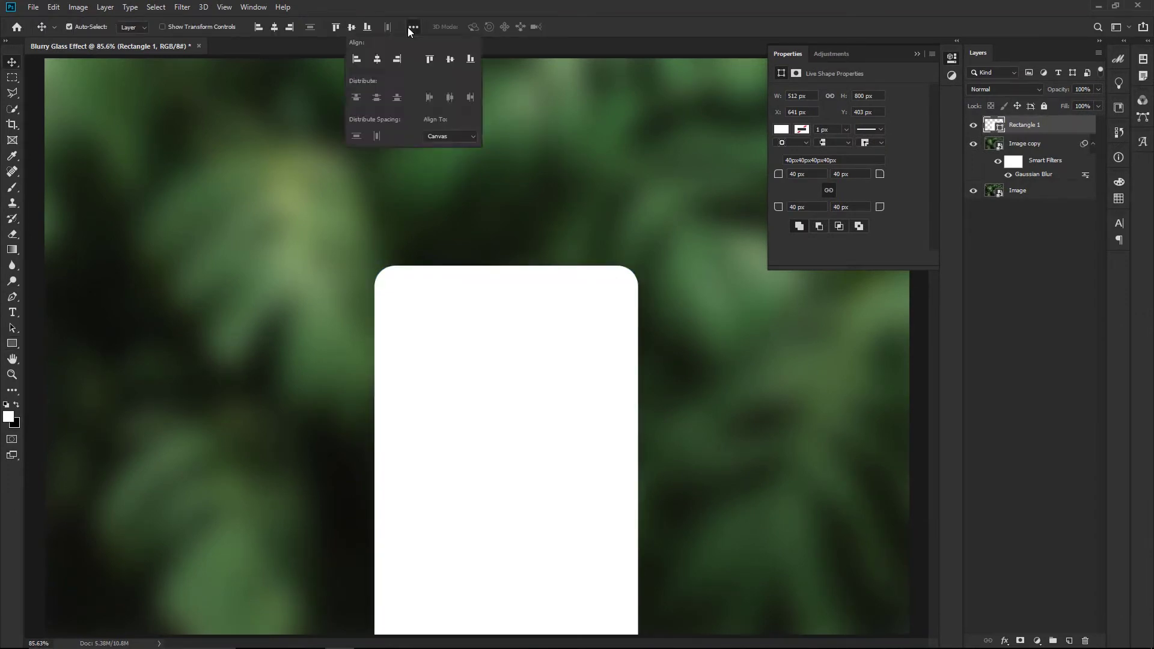
left_click(441, 137)
left_click(455, 58)
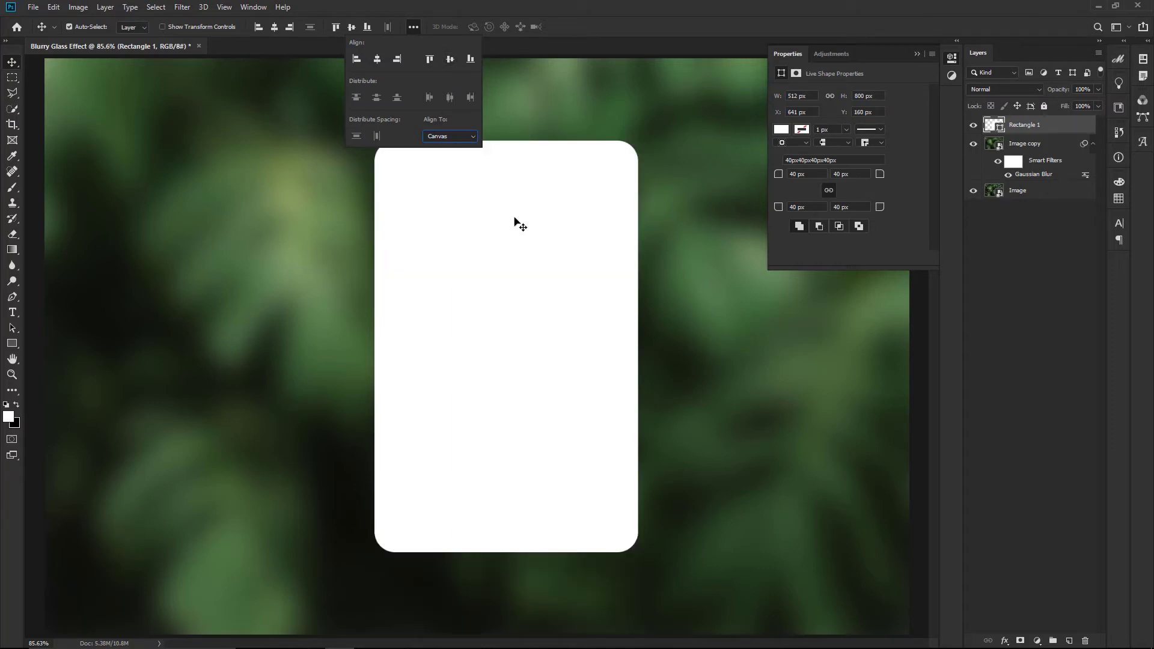
left_click_drag(571, 212, 339, 198)
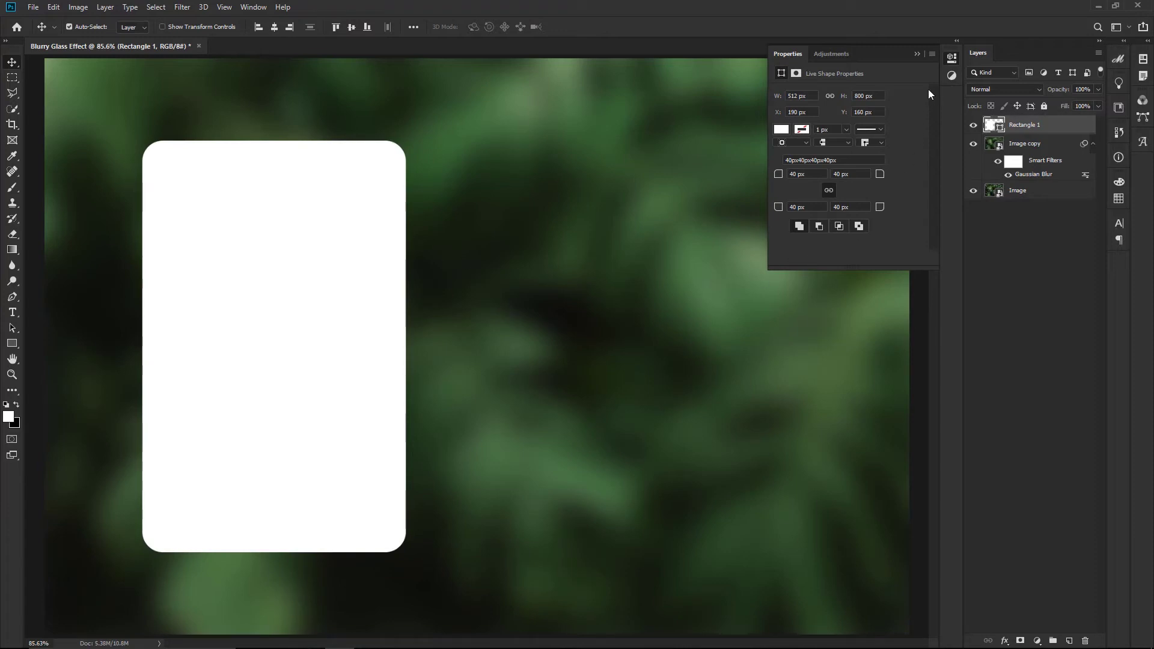
left_click(916, 54)
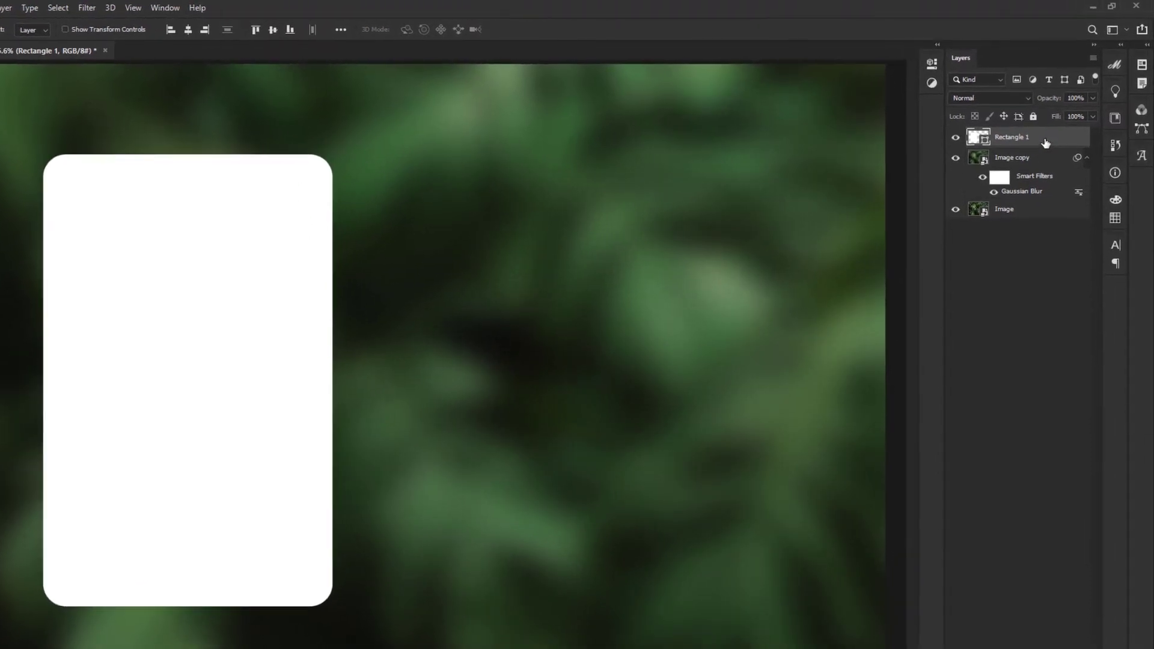
- Move Rectangle 1 below Image copy and make Image copy a clipping mask on it
left_click_drag(1051, 124, 1046, 199)
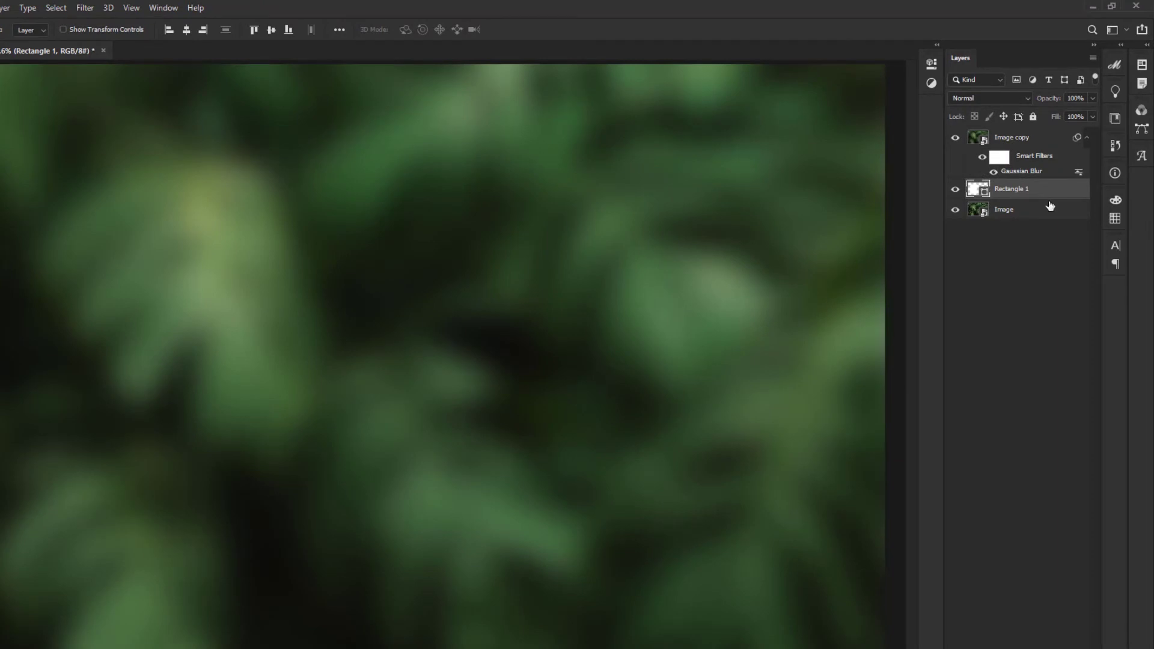
left_click(1087, 139)
left_click(1049, 141)
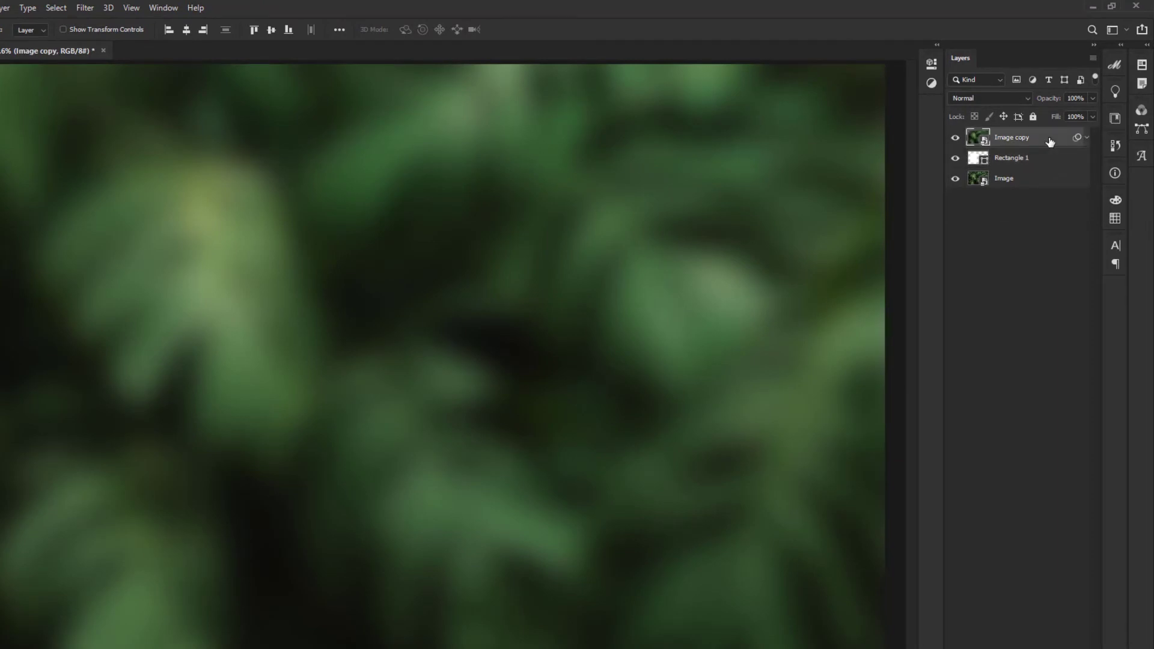
right_click(1050, 141)
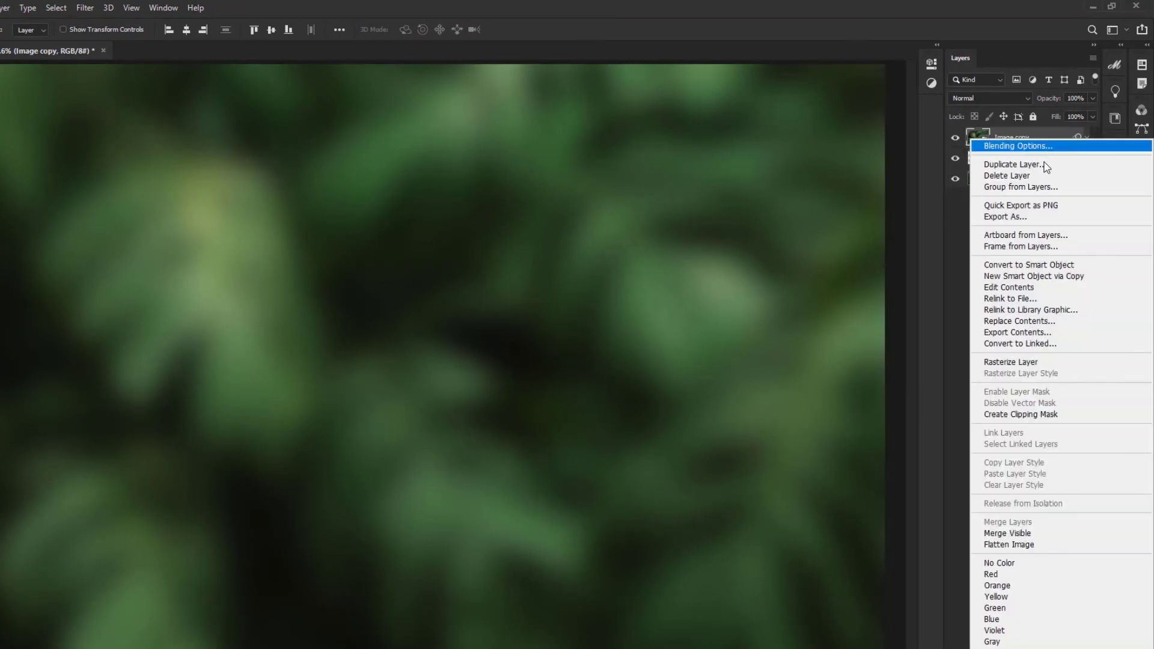
left_click(1033, 414)
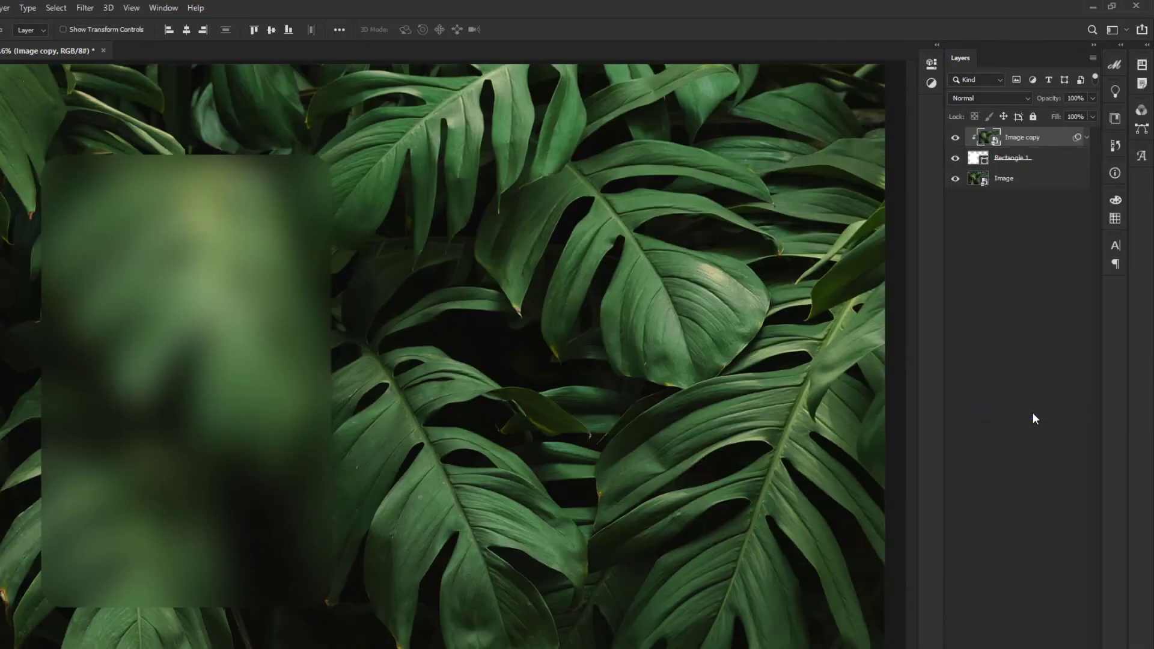
left_click(1046, 157)
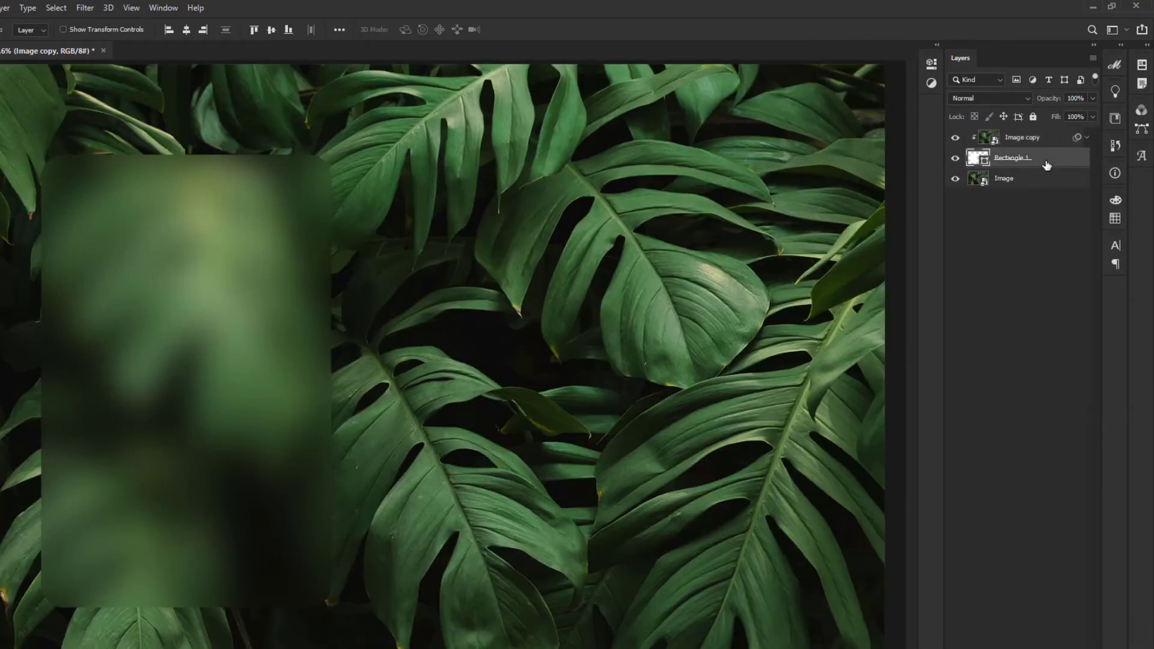
- Add a white Inner Glow to Rectangle 1: 8% opacity, 16% choke, 46 px size
right_click(1045, 158)
left_click(1044, 169)
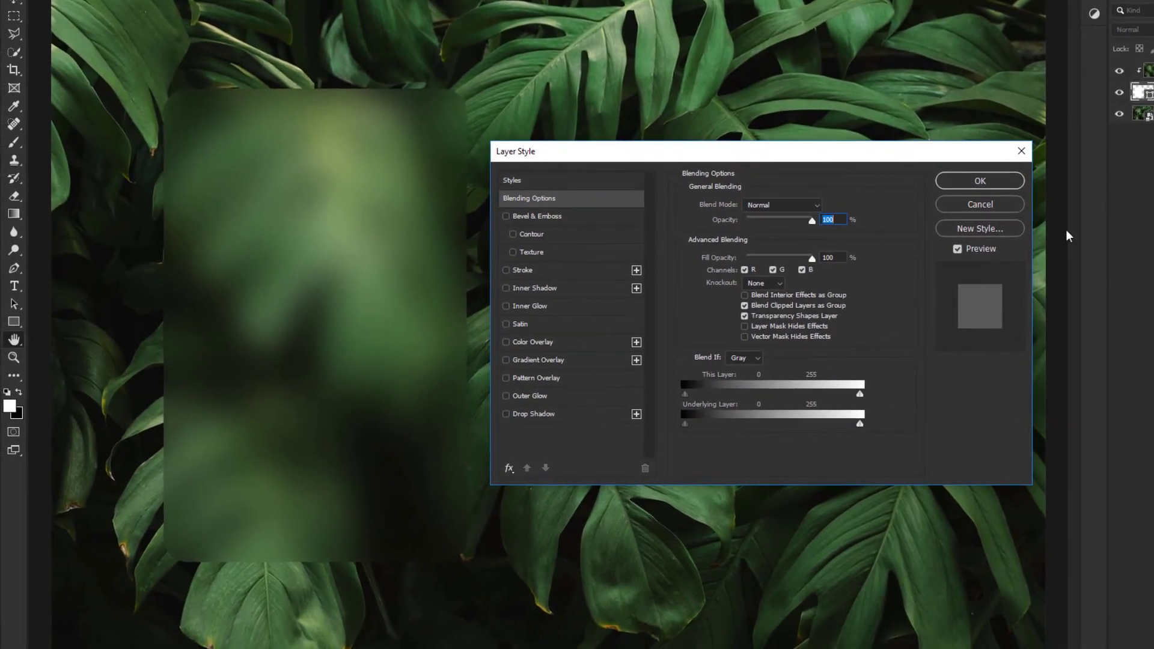
left_click(549, 311)
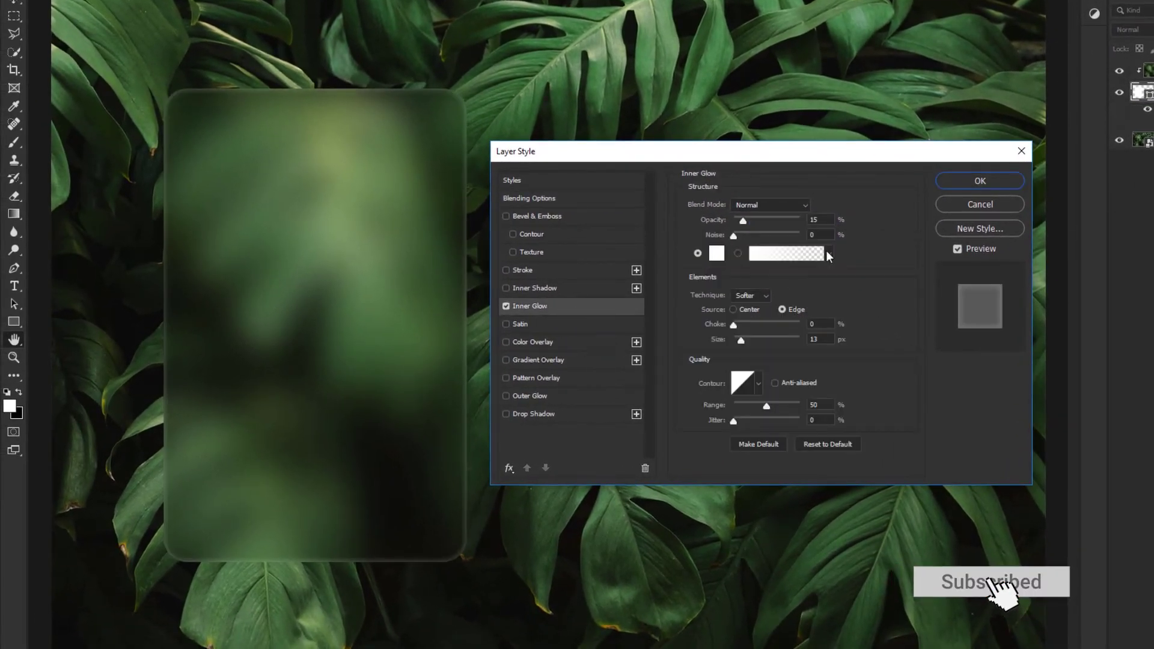
left_click(816, 219)
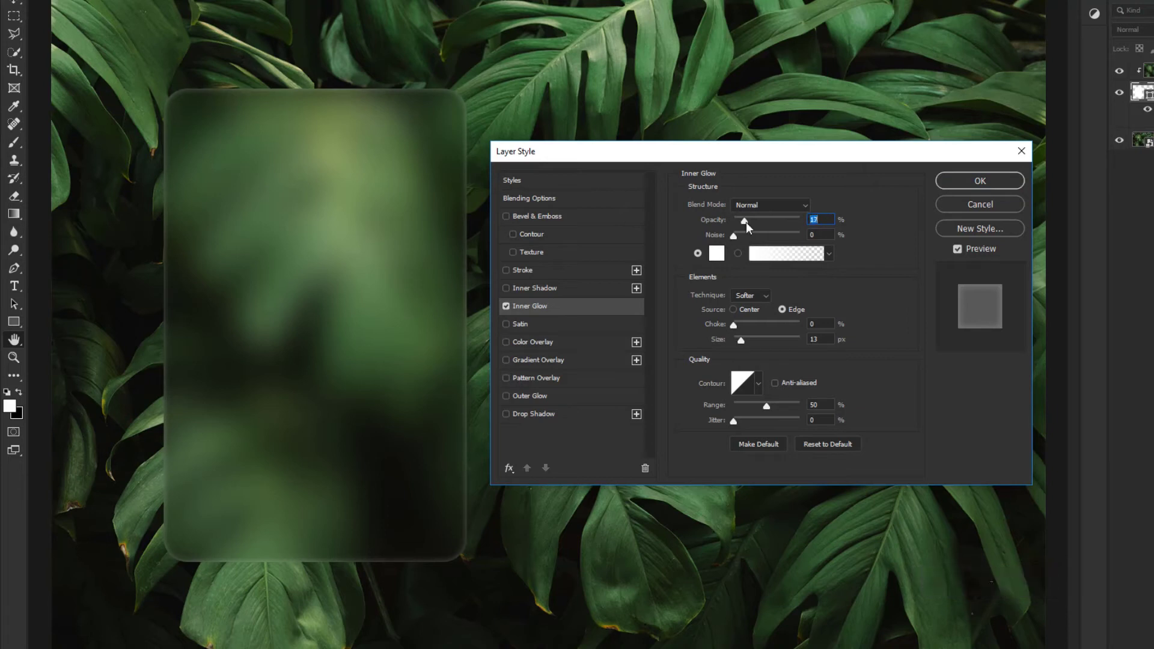
left_click_drag(744, 222, 780, 229)
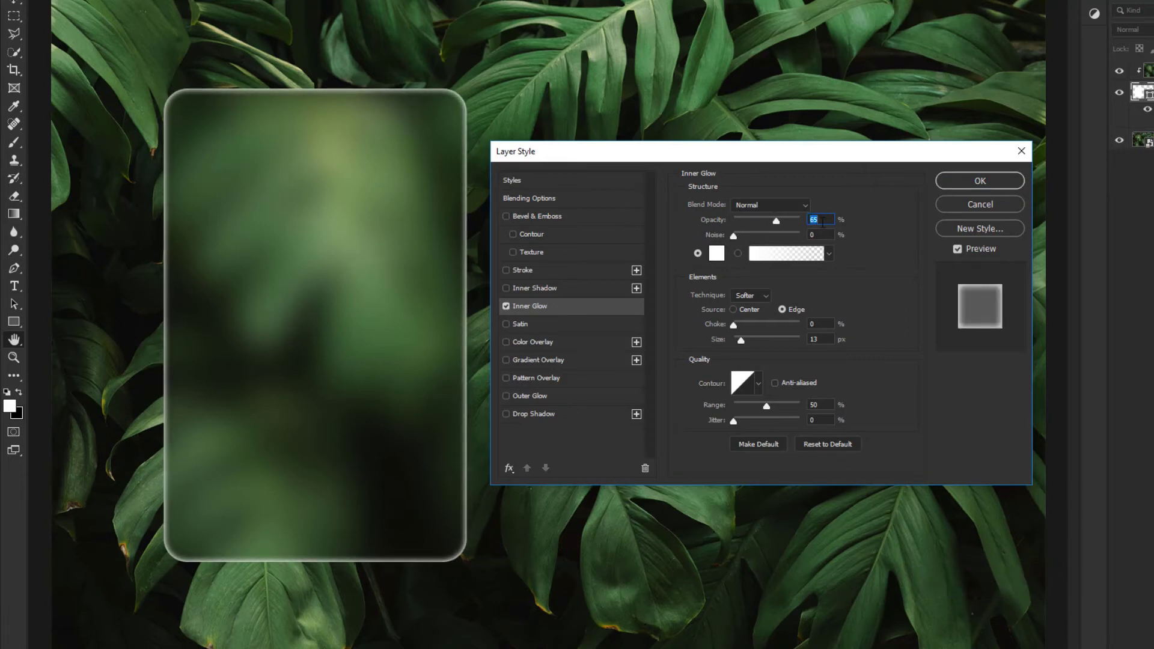
type("8")
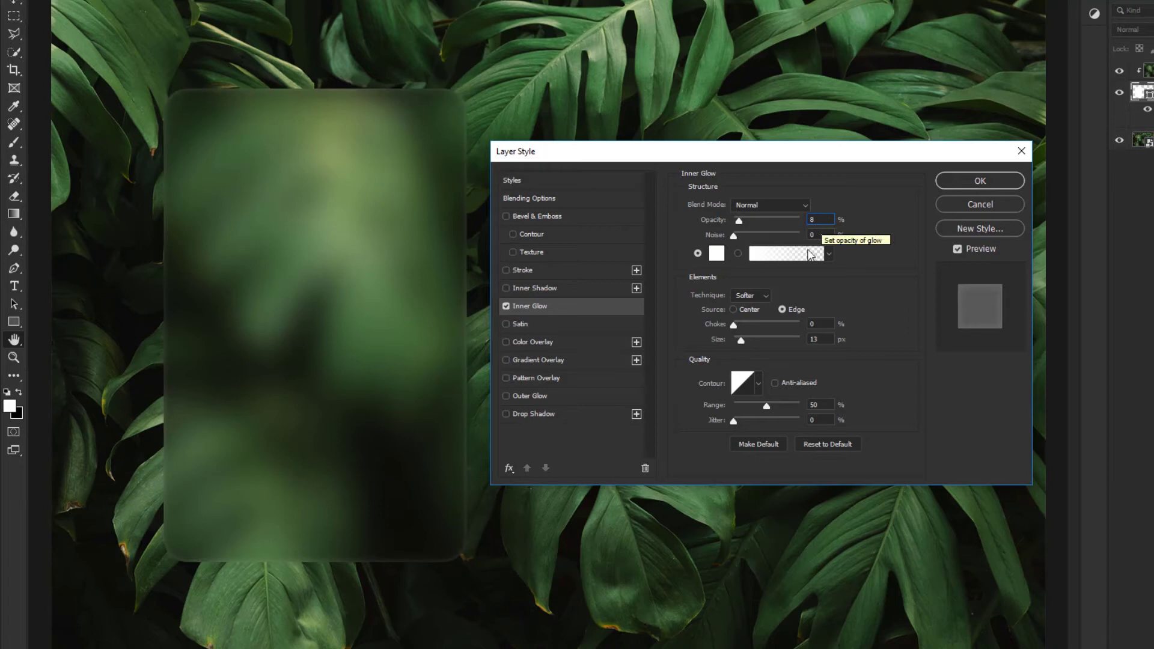
left_click_drag(734, 330, 789, 330)
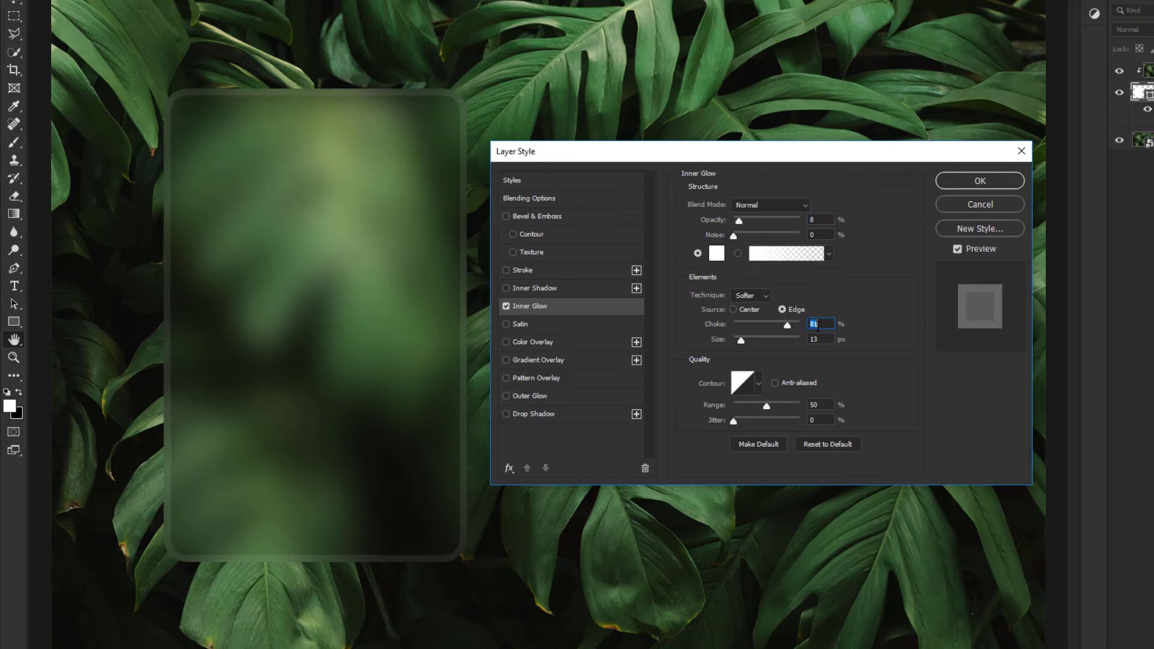
type("16")
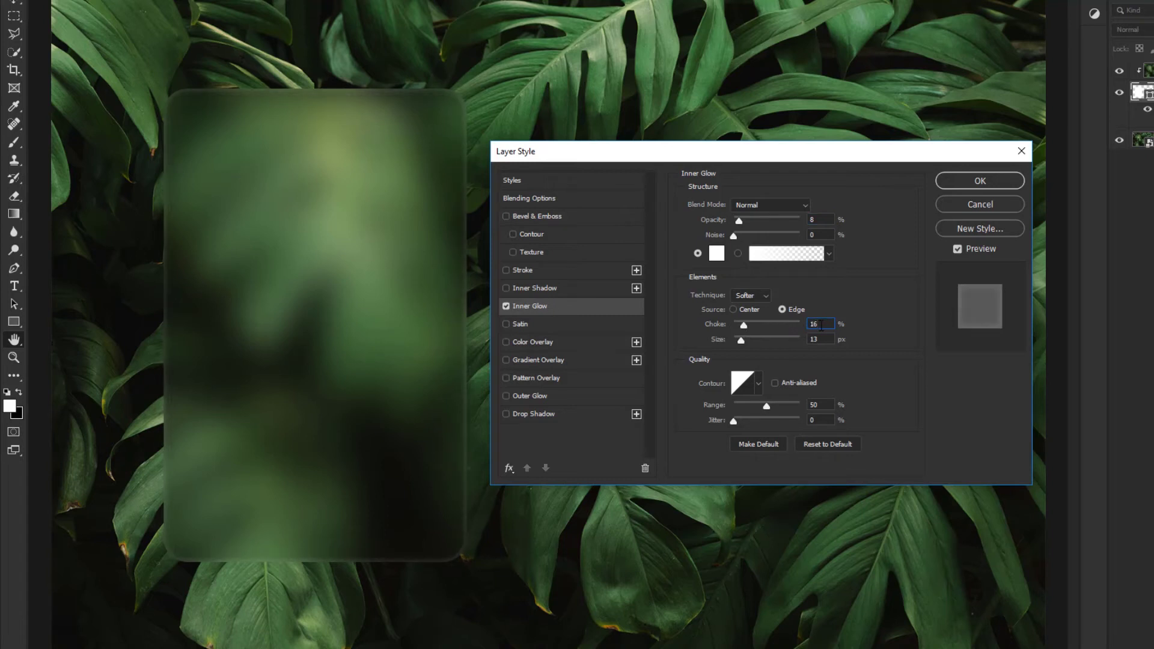
key("Tab")
type("42")
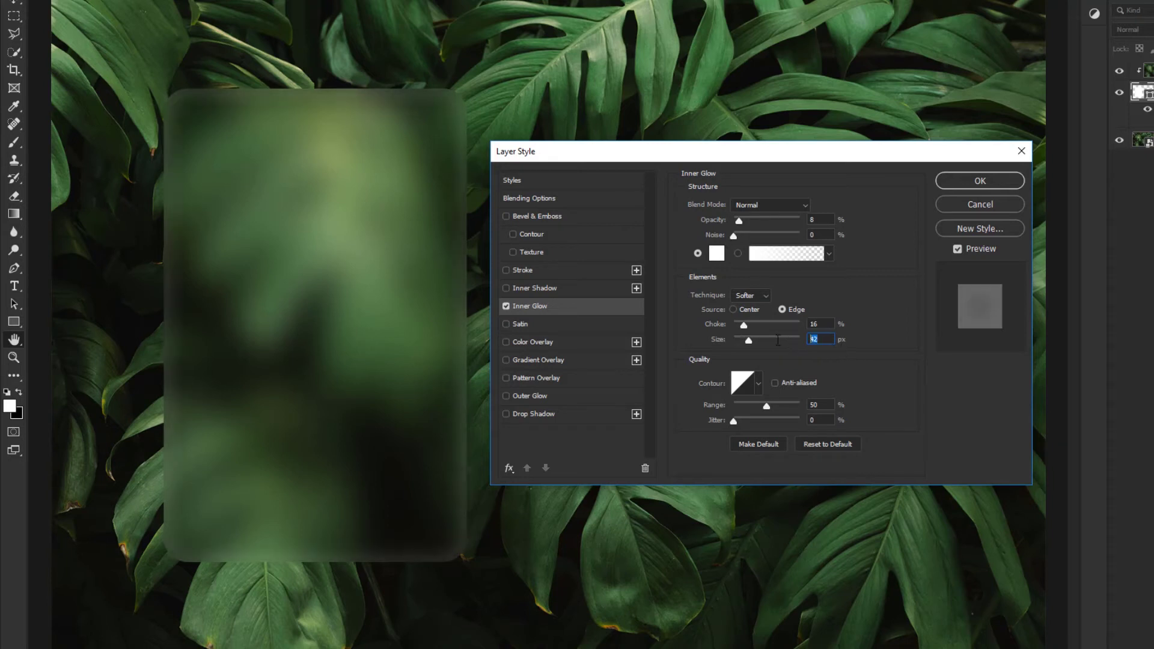
type("46")
- Add a 1 px inside white Stroke at 60% opacity to the card
left_click(578, 274)
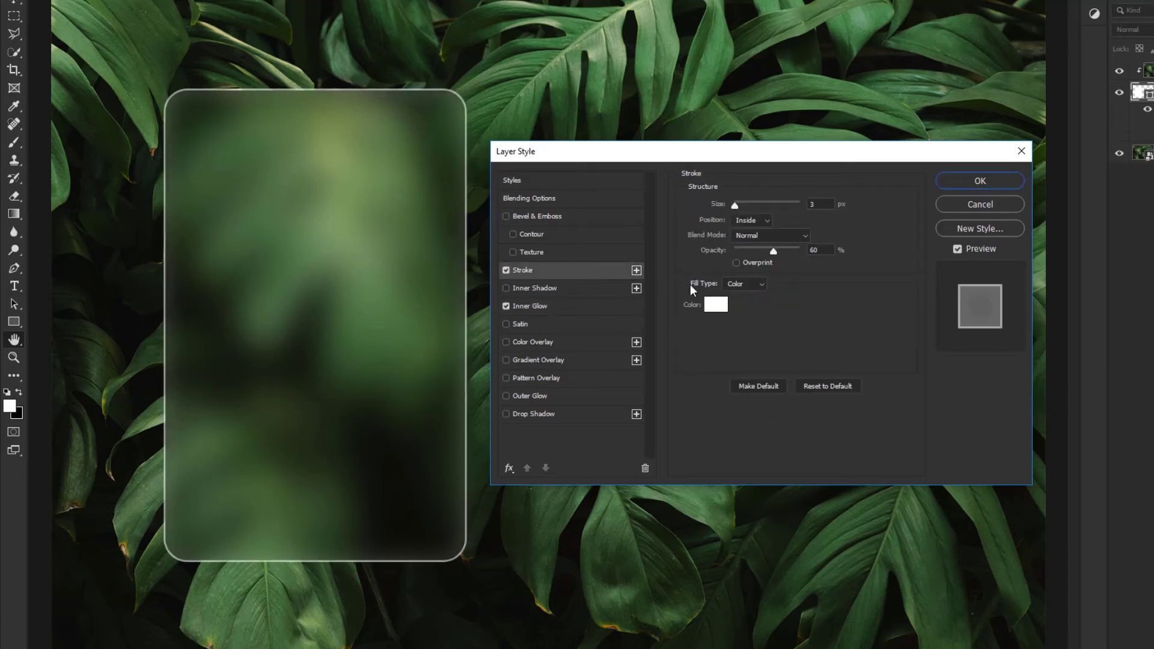
left_click(818, 205)
type("1")
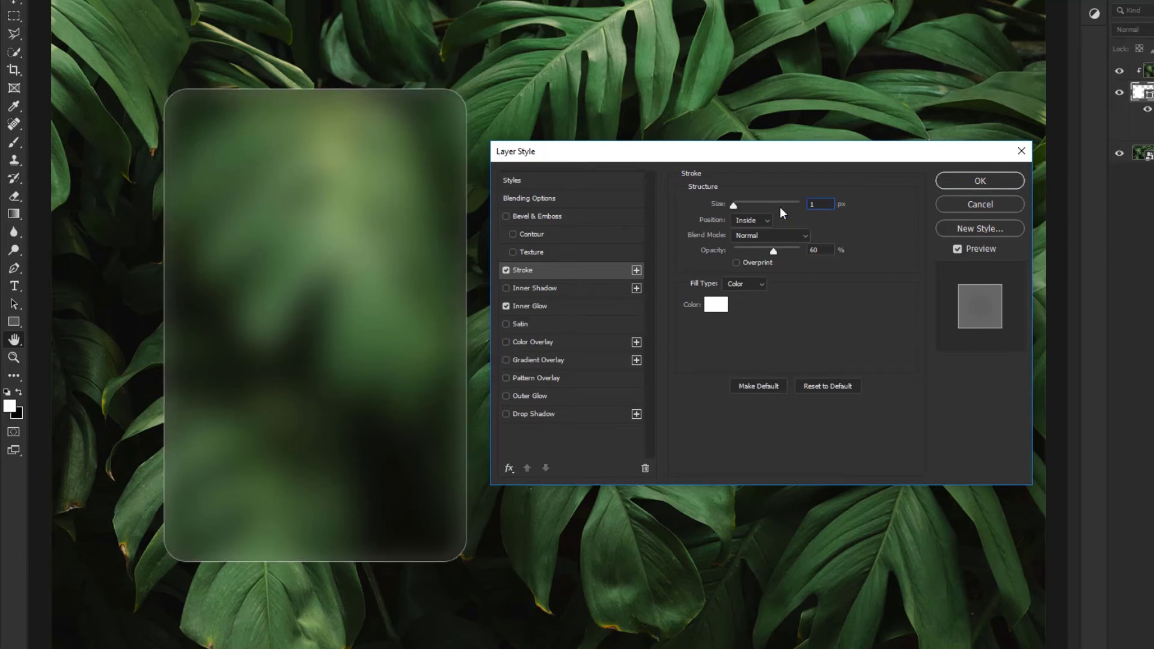
left_click(757, 226)
left_click_drag(775, 251, 787, 251)
left_click_drag(799, 251, 771, 254)
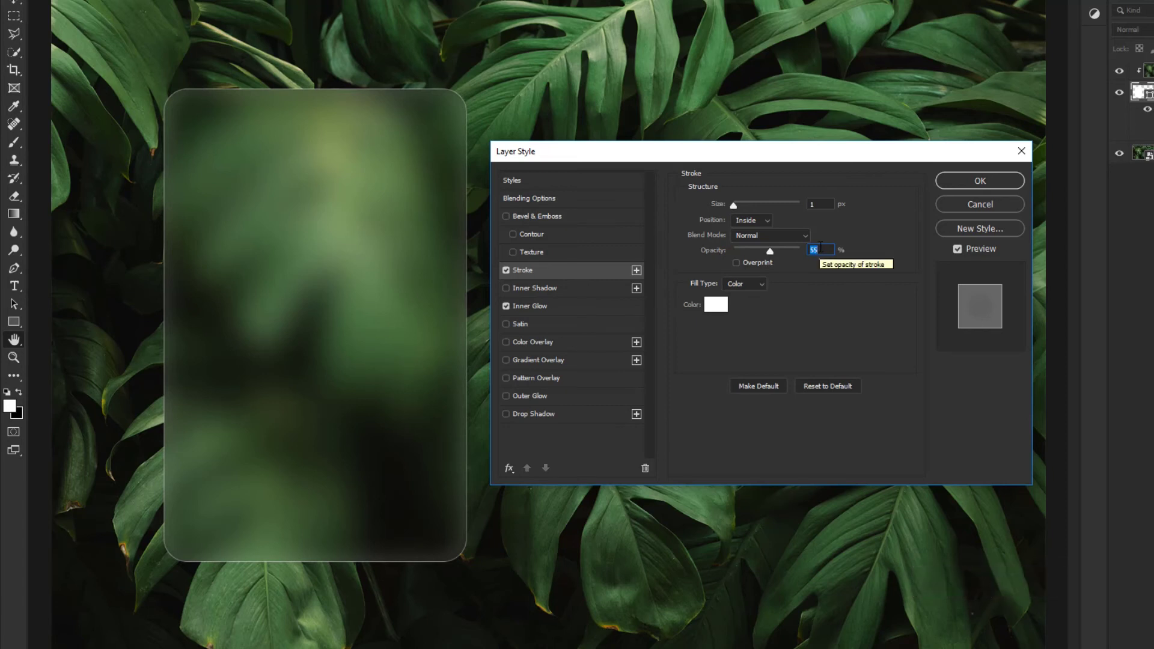
type("60")
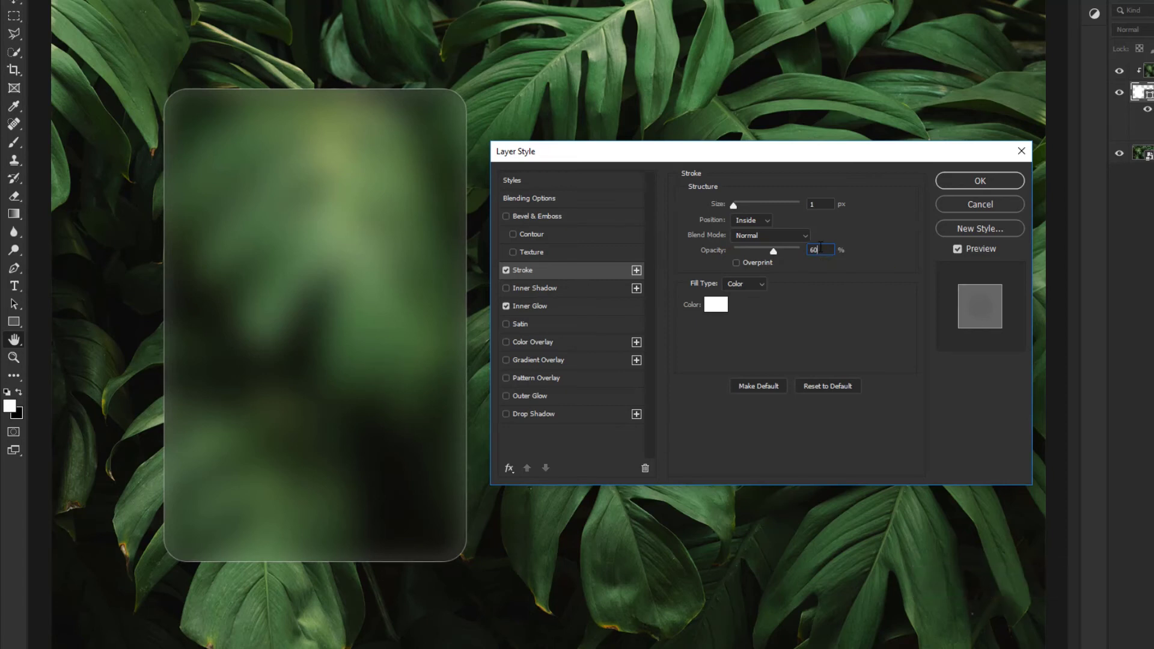
- Add a white Color Overlay at 8% opacity
left_click(561, 346)
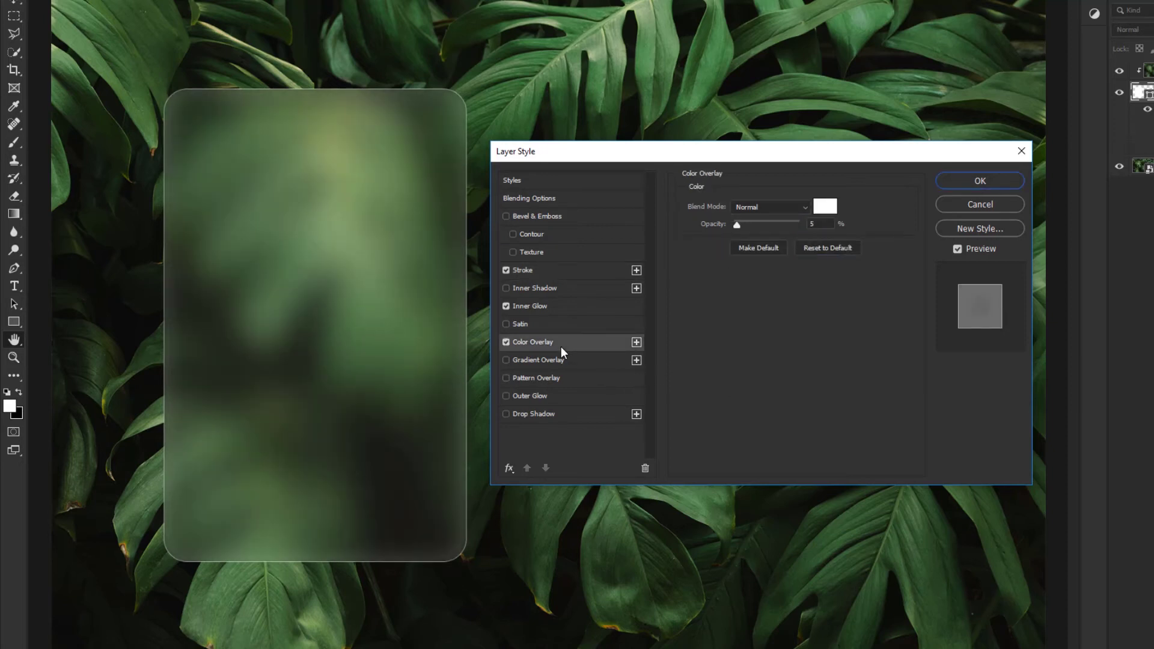
left_click(822, 224)
type("8")
- Add a Drop Shadow at 36% opacity, 25 px distance, 0% spread, 60 px size, and apply
left_click(575, 416)
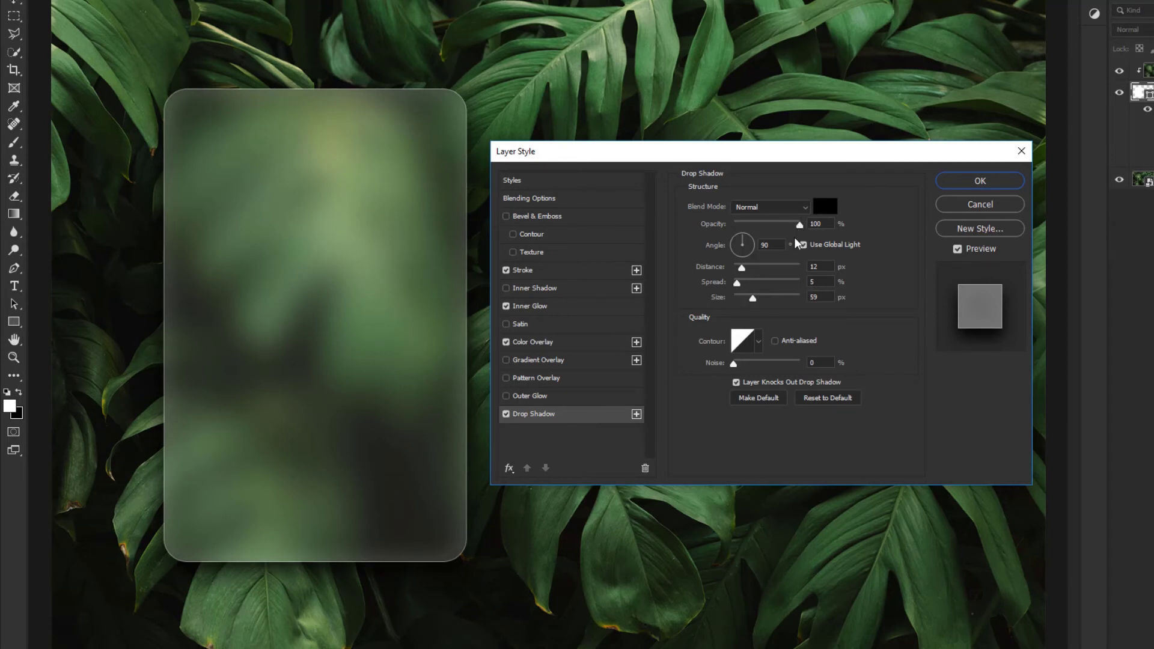
mouse_move(741, 268)
left_mouse_down()
mouse_move(766, 278)
mouse_move(740, 283)
left_mouse_up()
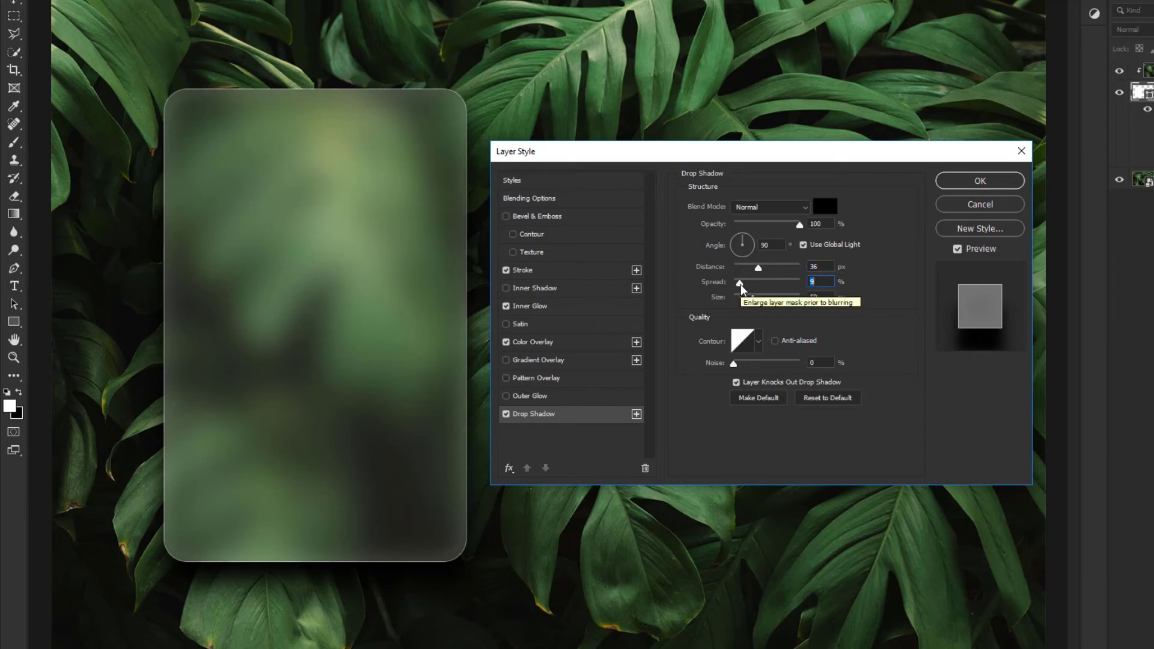
left_click(818, 223)
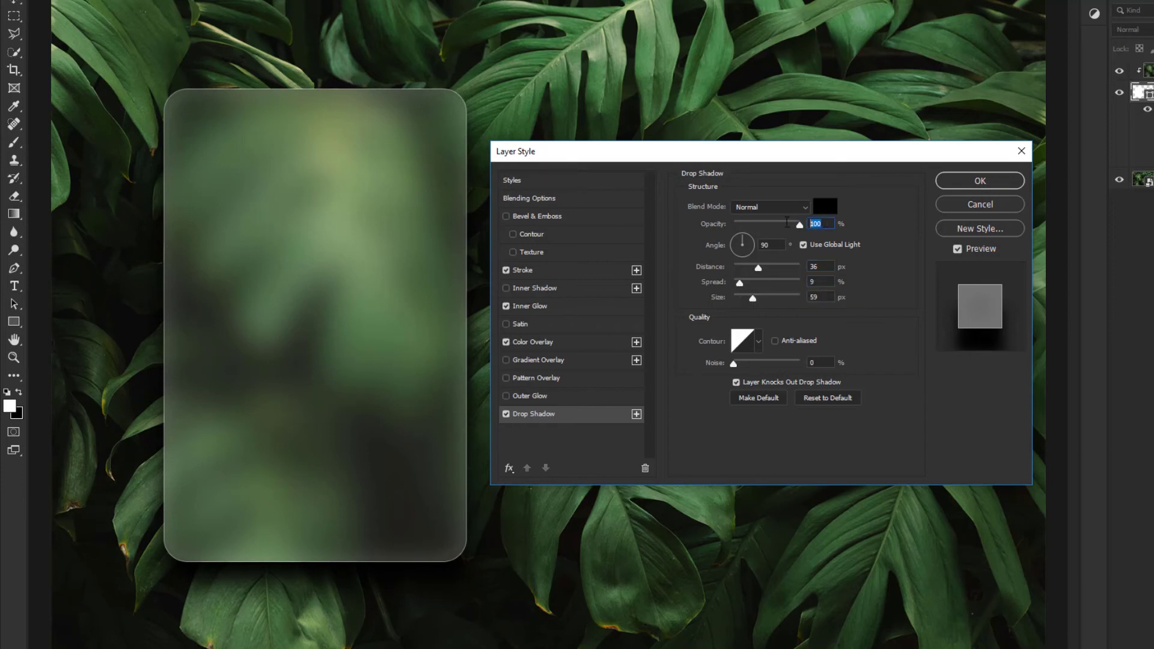
type("36")
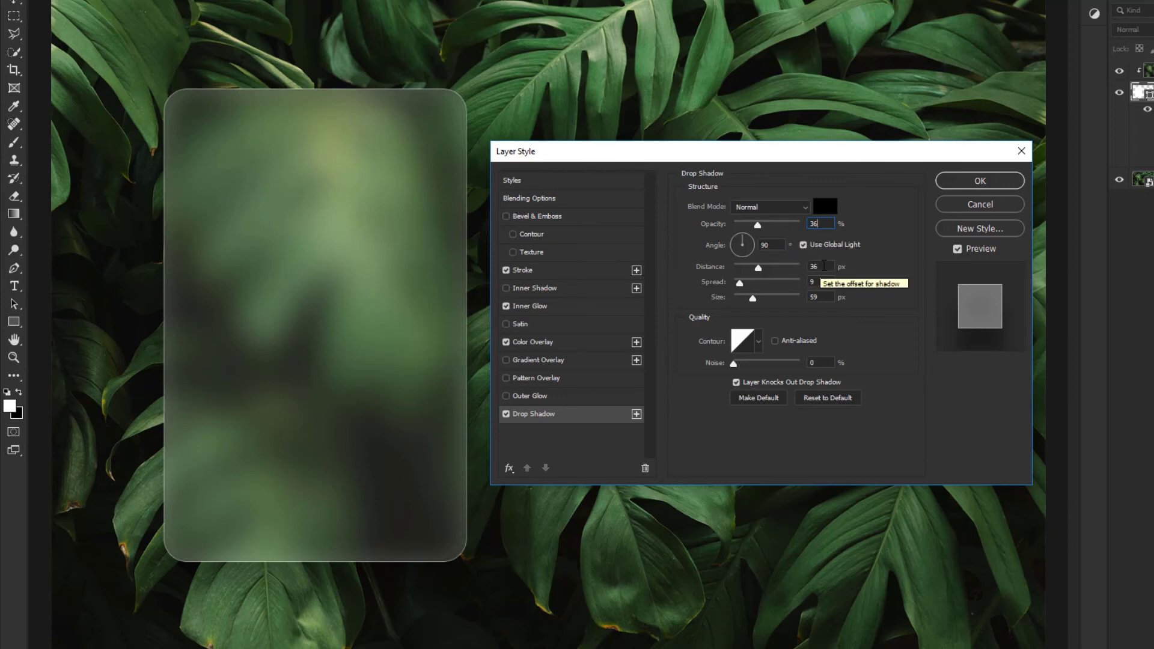
left_click(821, 266)
type("2")
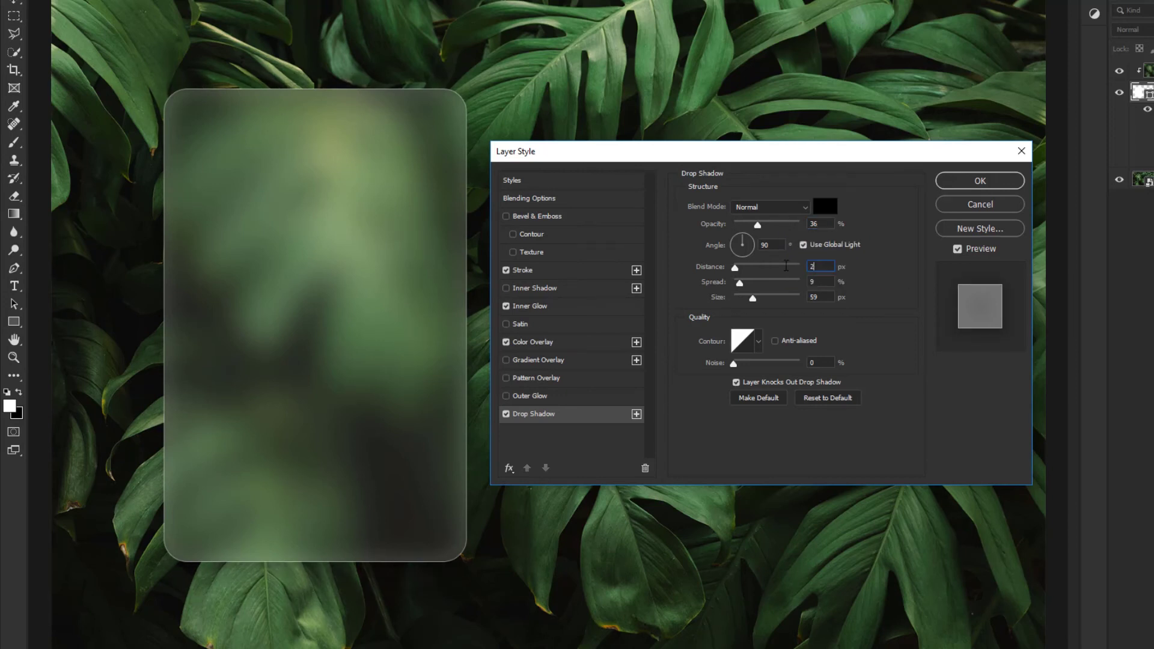
type("5")
left_click_drag(739, 283, 713, 289)
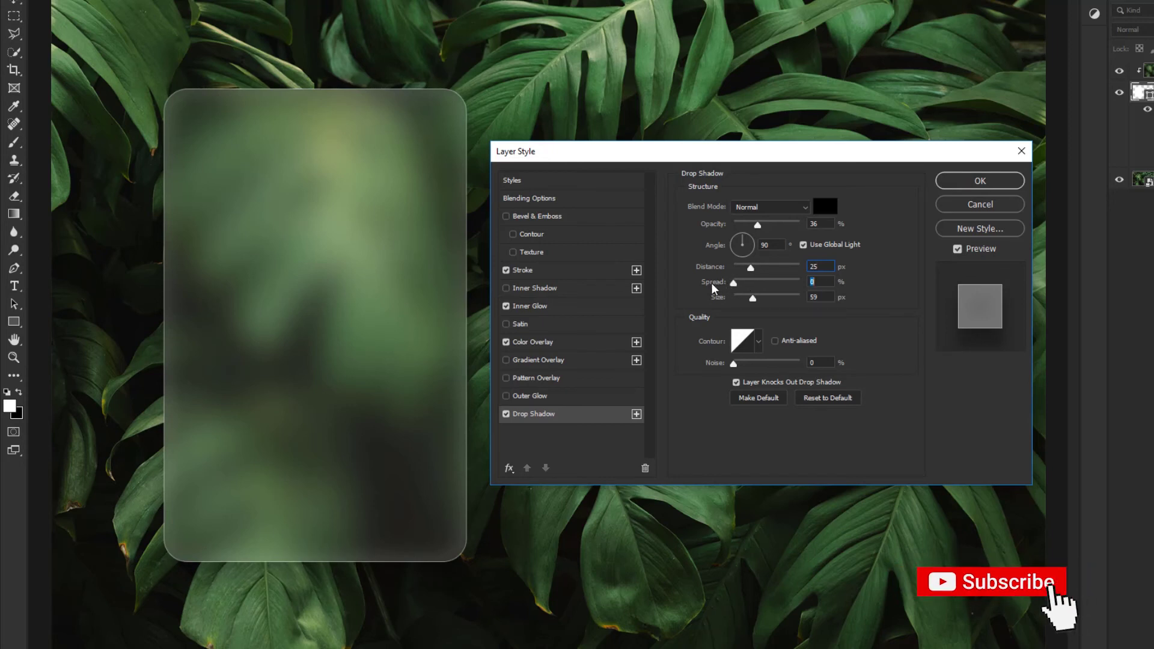
left_click(800, 295)
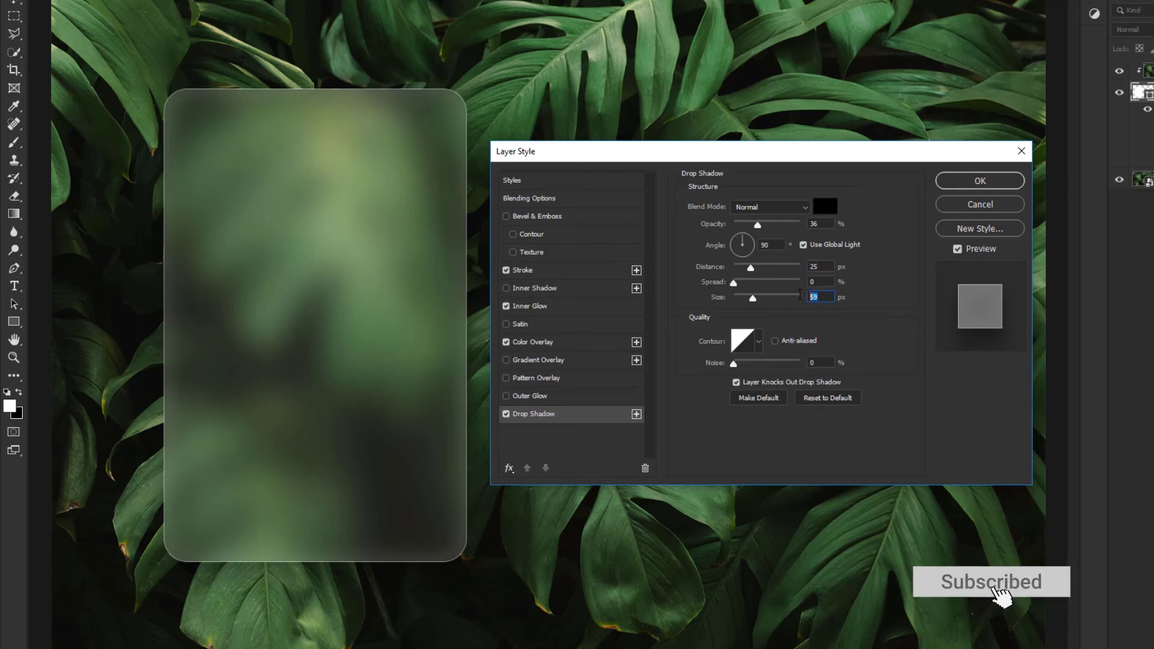
type("60")
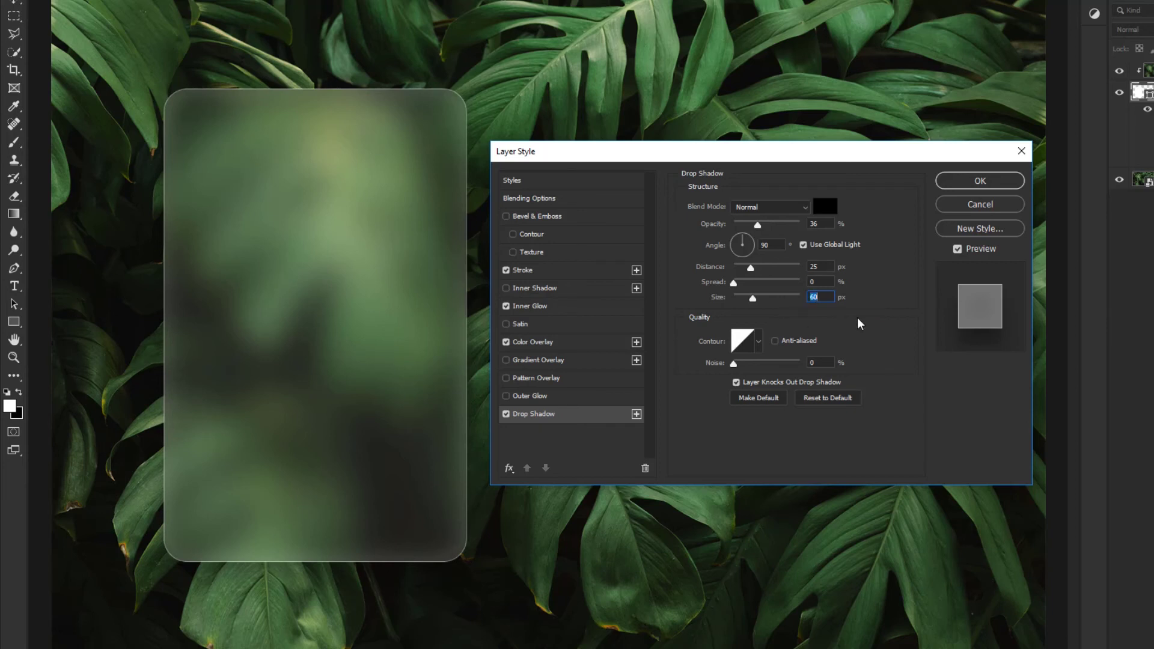
left_click(988, 183)
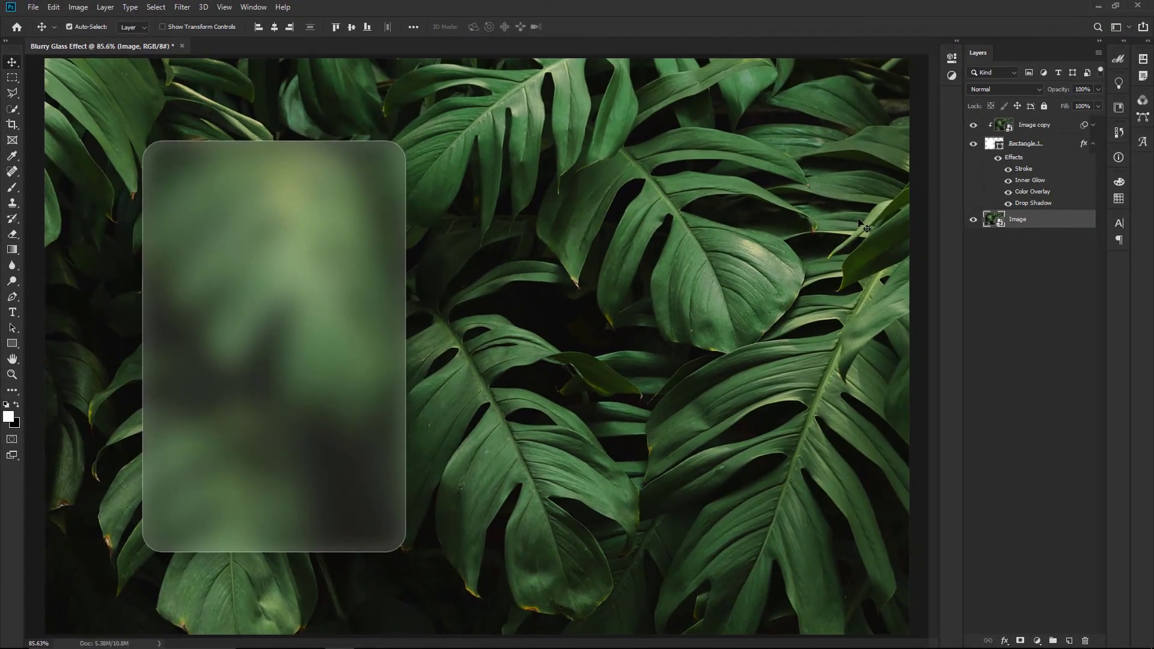
- Collapse the effects list under the Rectangle 1 layer in the Layers panel
left_click(1093, 143)
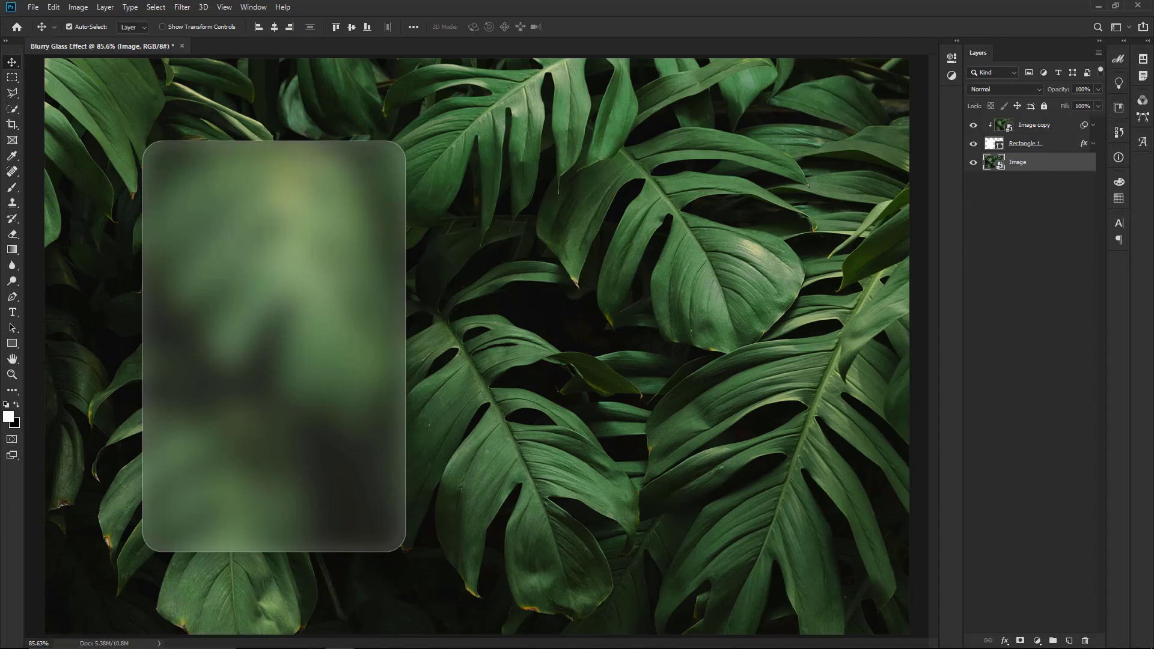